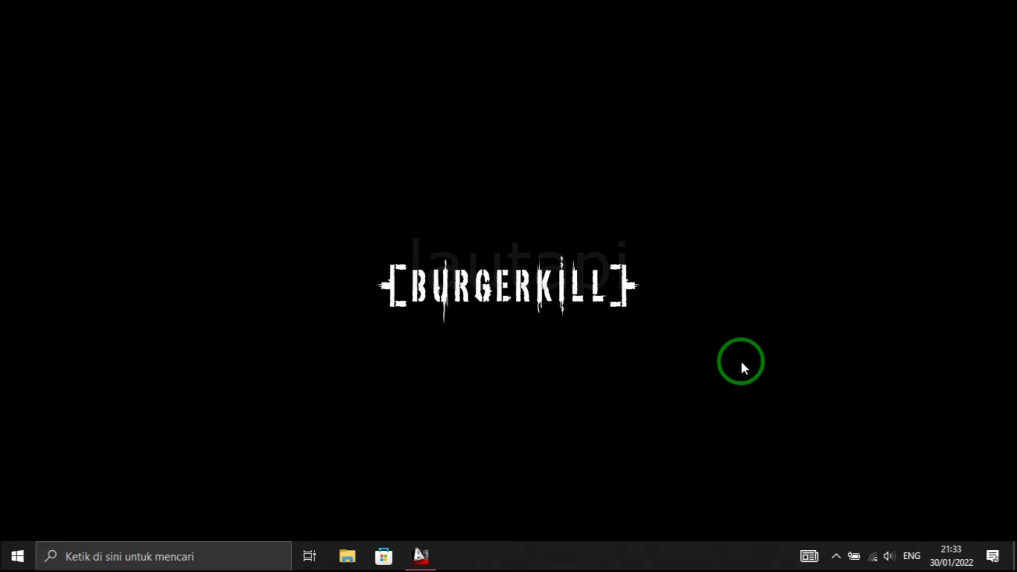
Refresh the desktop and bring the AutoCAD 2013 drawing window back.
{"action": "right_click", "coordinate": [553, 219]}
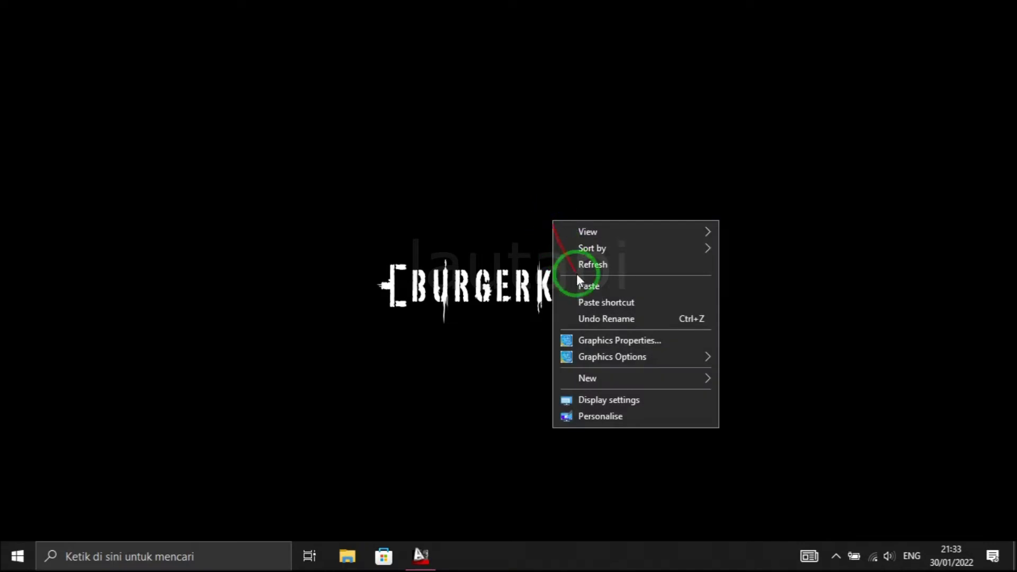
{"action": "left_click", "coordinate": [580, 264]}
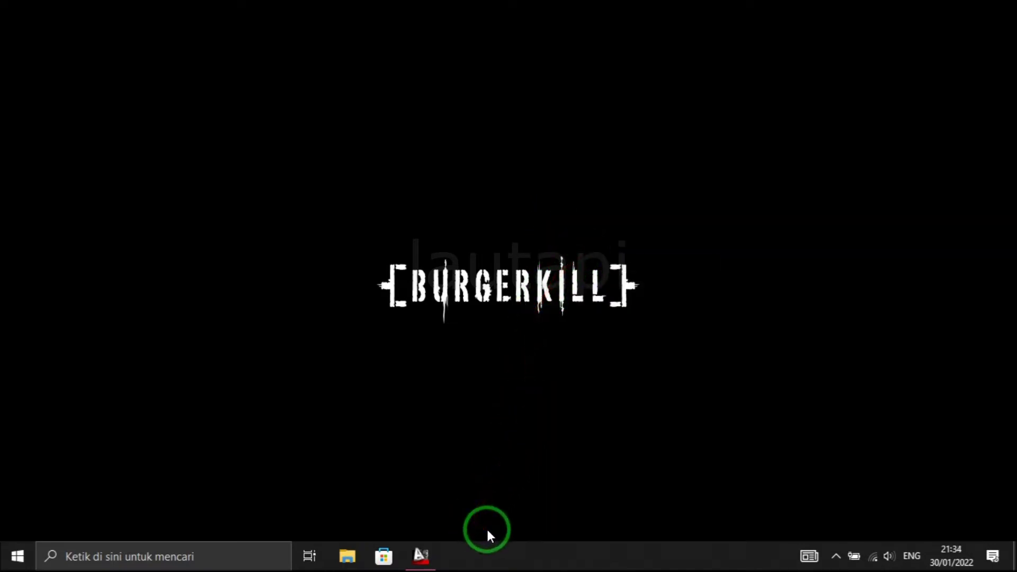
{"action": "mouse_move", "coordinate": [421, 555]}
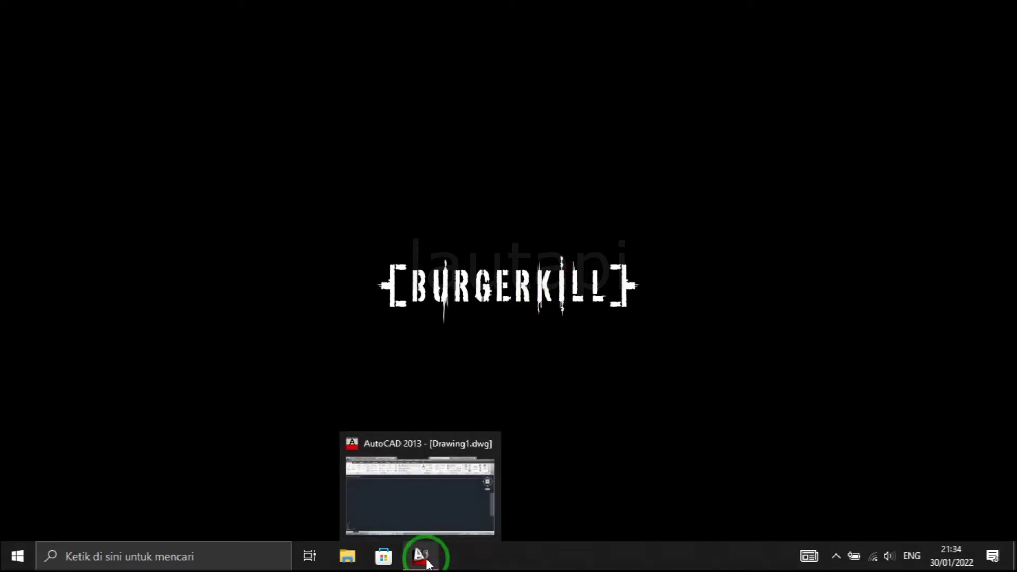
{"action": "left_click", "coordinate": [428, 561]}
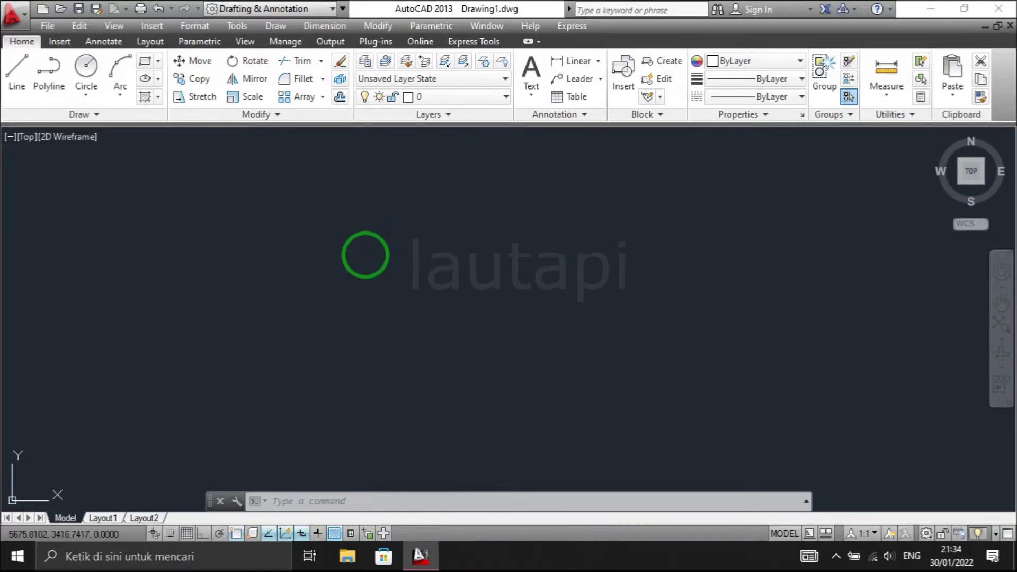
Draw a 1 × 2 rectangle with REC and zoom in on it.
{"action": "type", "text": "rec"}
{"action": "key", "text": "Return"}
{"action": "left_click", "coordinate": [363, 237]}
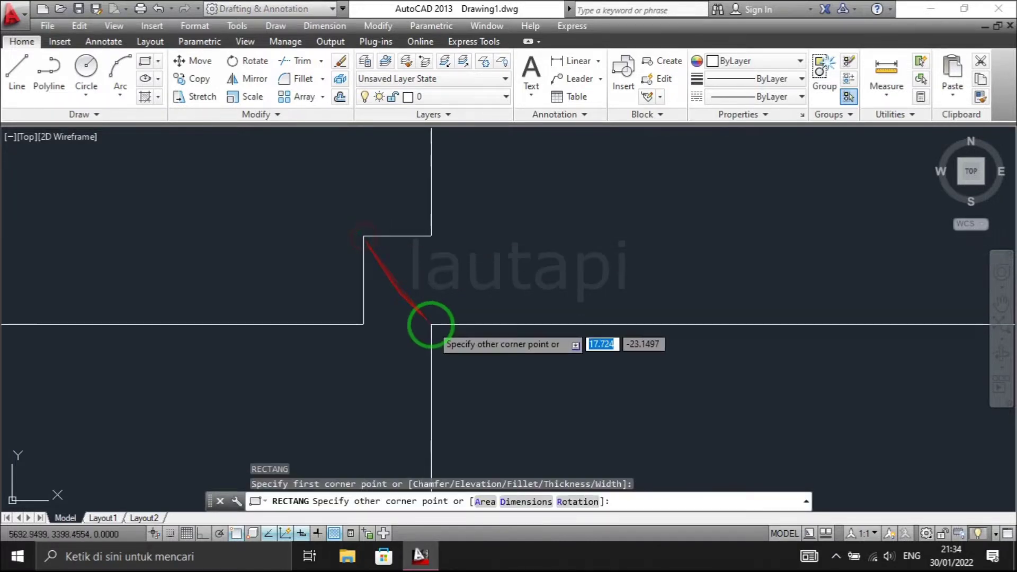
{"action": "type", "text": "1"}
{"action": "key", "text": "Tab"}
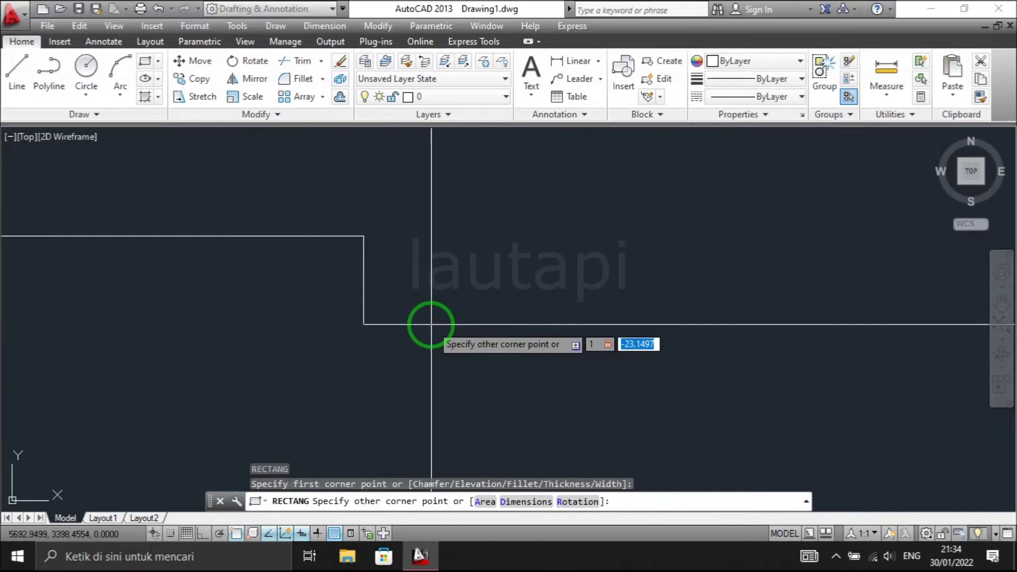
{"action": "type", "text": "2"}
{"action": "key", "text": "Return"}
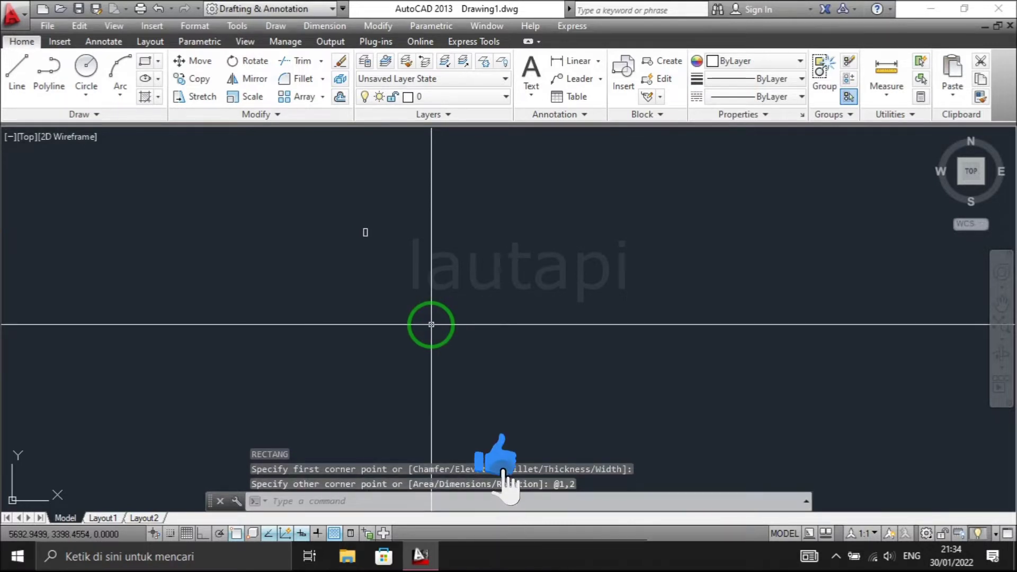
{"action": "scroll", "coordinate": [377, 242], "scroll_direction": "up", "scroll_amount": 3}
{"action": "middle_click_drag", "start_coordinate": [377, 243], "coordinate": [396, 337]}
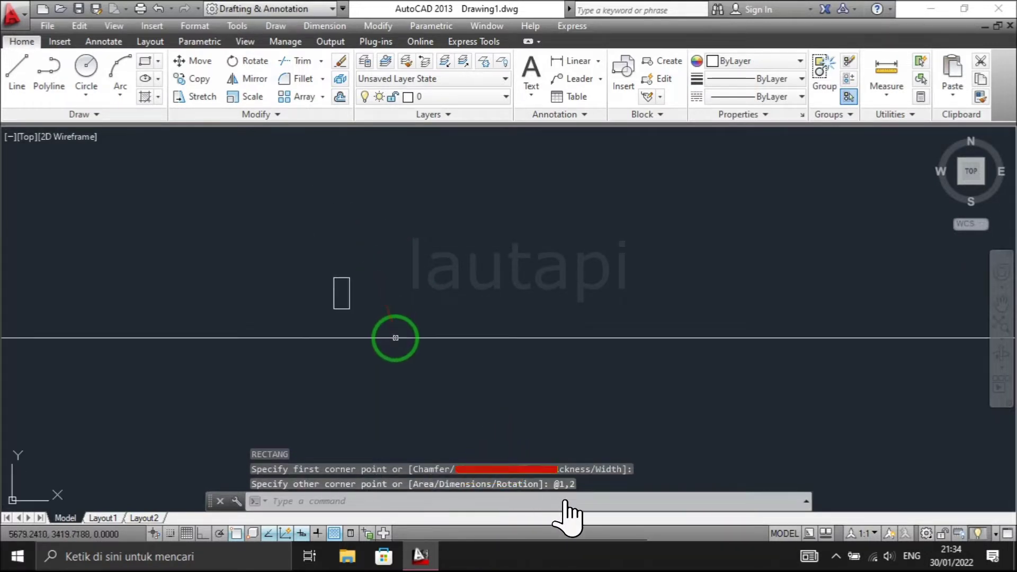
{"action": "middle_click_drag", "start_coordinate": [359, 370], "coordinate": [332, 370]}
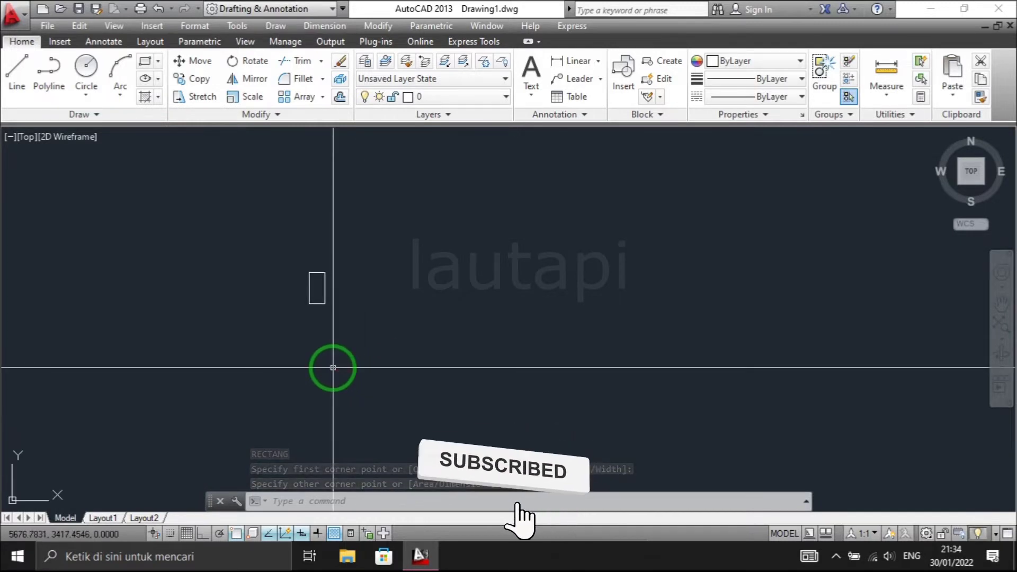
Draw an S-shaped spline through seven fit points to the right of the rectangle.
{"action": "type", "text": "SP"}
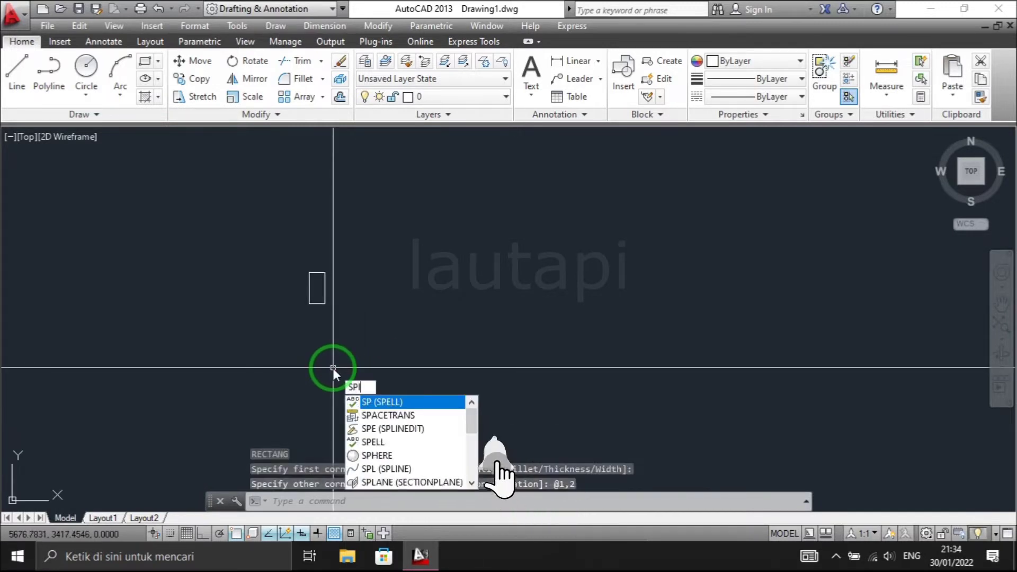
{"action": "type", "text": "l"}
{"action": "key", "text": "Return"}
{"action": "scroll", "coordinate": [325, 394], "scroll_direction": "down", "scroll_amount": 1}
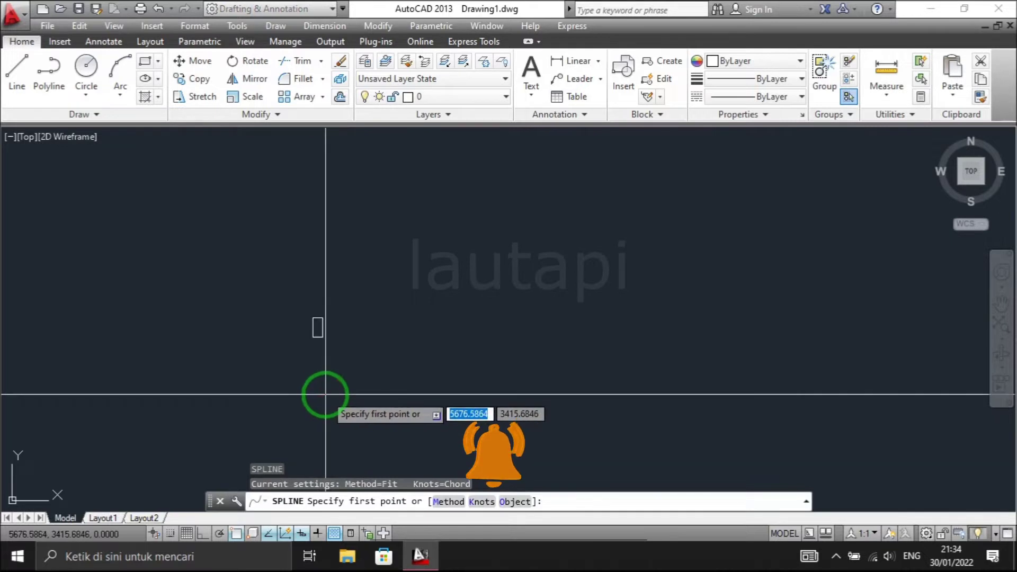
{"action": "left_click", "coordinate": [309, 400]}
{"action": "left_click", "coordinate": [364, 396]}
{"action": "left_click", "coordinate": [430, 345]}
{"action": "left_click", "coordinate": [458, 286]}
{"action": "left_click", "coordinate": [477, 192]}
{"action": "middle_click_drag", "start_coordinate": [486, 181], "coordinate": [447, 296]}
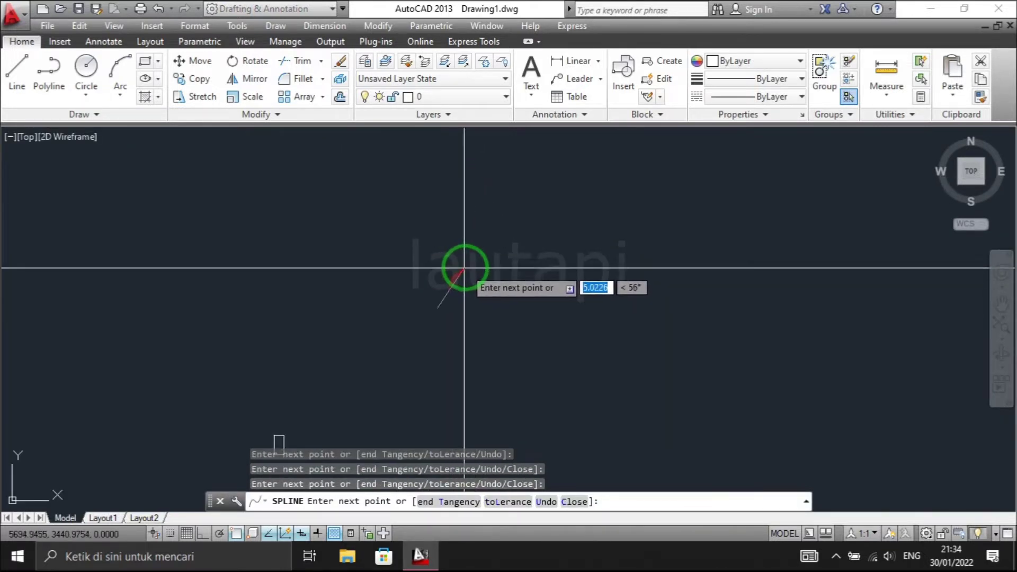
{"action": "left_click", "coordinate": [530, 259]}
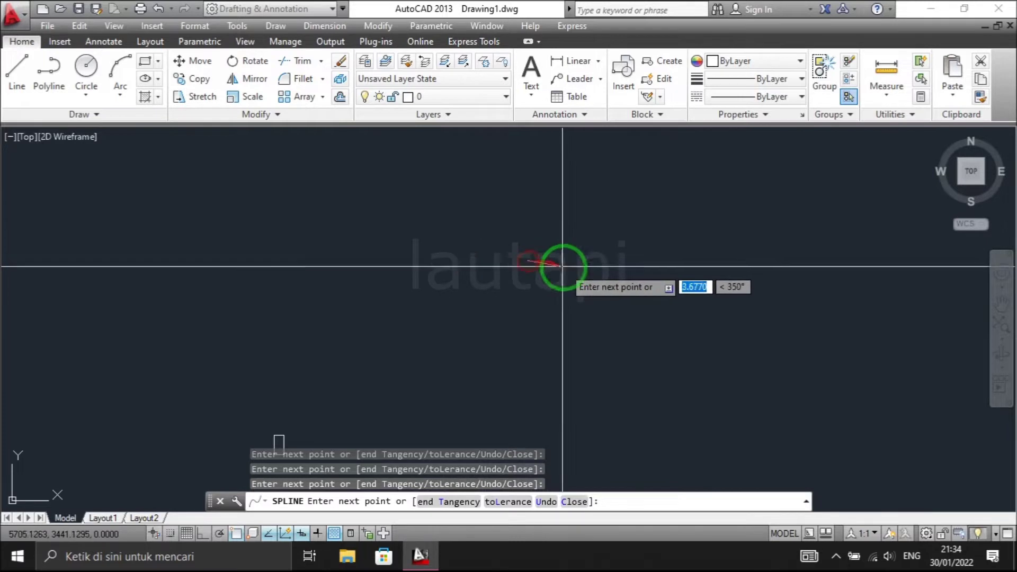
{"action": "left_click", "coordinate": [618, 252]}
{"action": "key", "text": "Return"}
{"action": "middle_click_drag", "start_coordinate": [573, 307], "coordinate": [602, 205]}
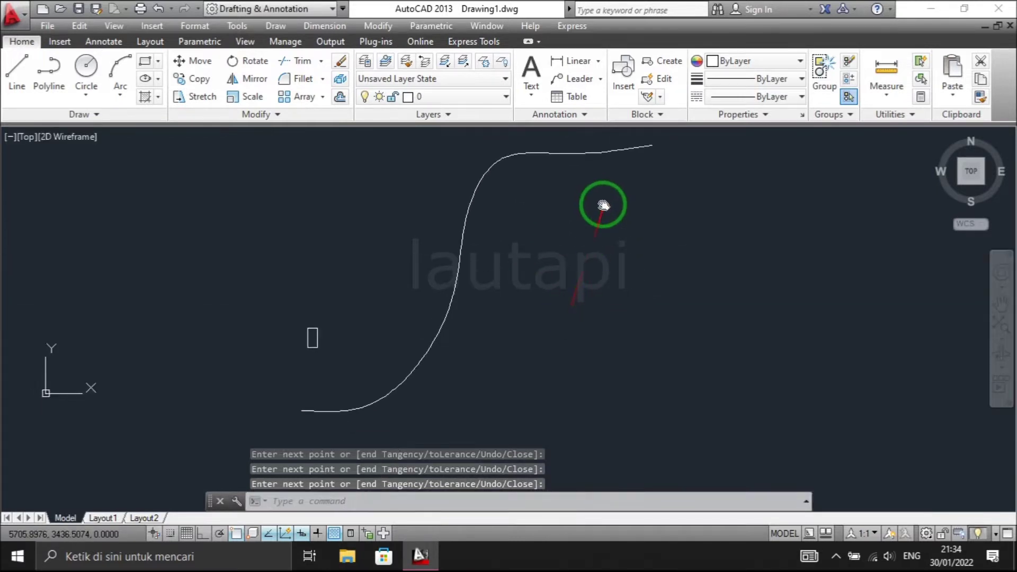
{"action": "middle_click_drag", "start_coordinate": [377, 363], "coordinate": [389, 359]}
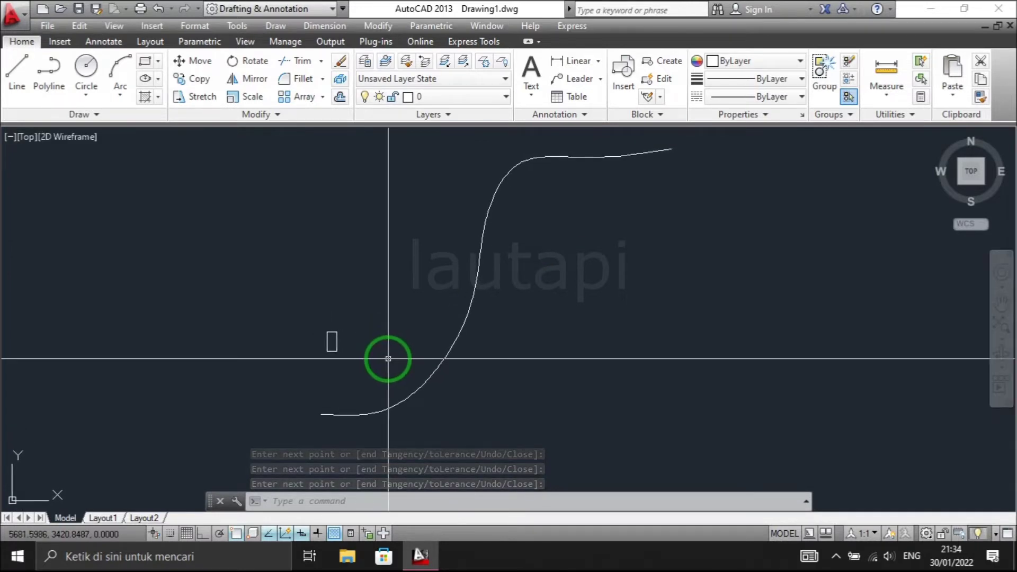
Load the (OA) ObjectAlignV1-7 LISP file through APPLOAD and close the dialog.
{"action": "type", "text": "AP"}
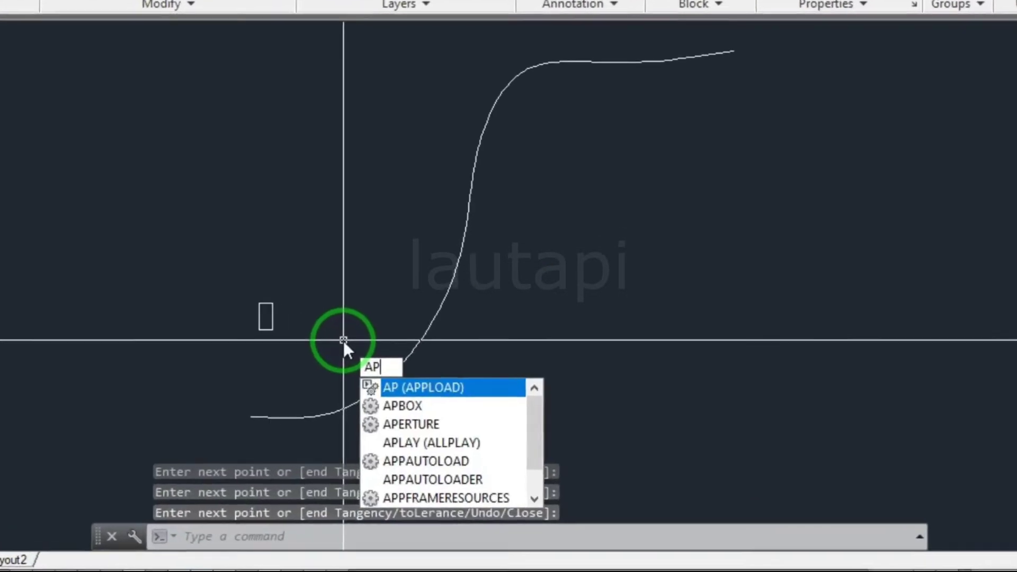
{"action": "key", "text": "Return"}
{"action": "scroll", "coordinate": [365, 71], "scroll_direction": "down", "scroll_amount": 5}
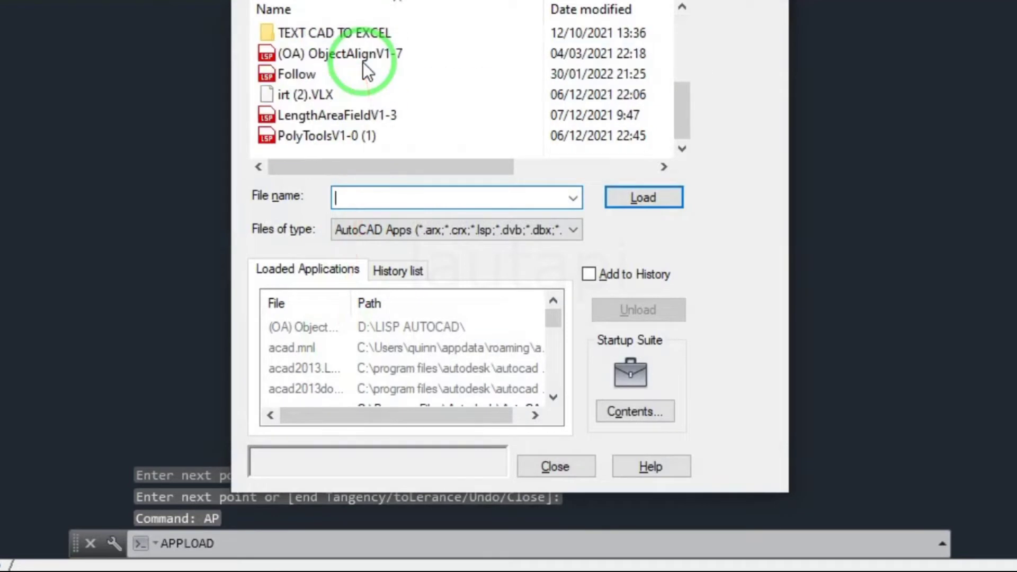
{"action": "left_click", "coordinate": [311, 53]}
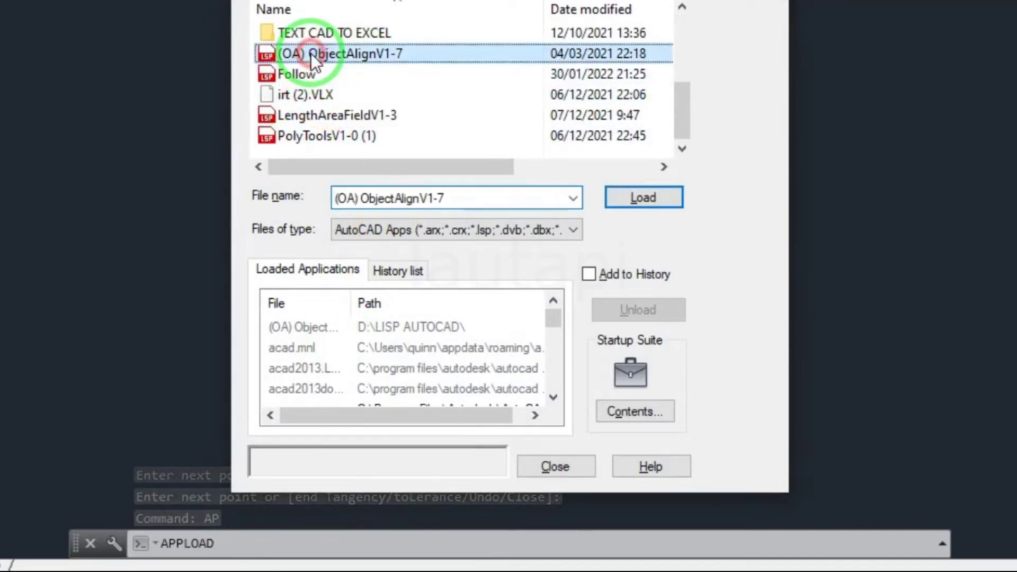
{"action": "left_click", "coordinate": [638, 201]}
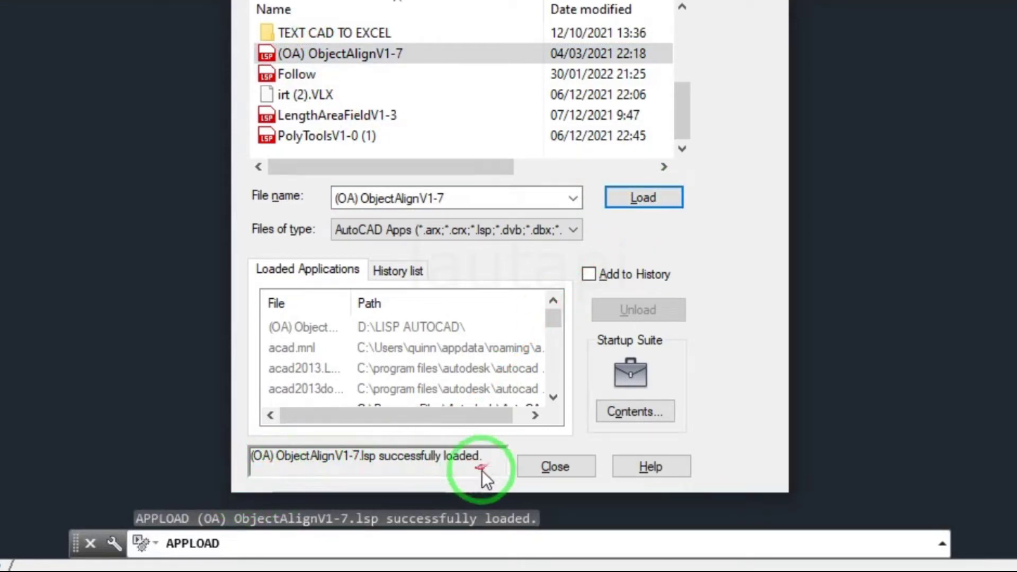
{"action": "left_click", "coordinate": [583, 475]}
Run OA on the small rectangle with its bottom-edge midpoint as base point.
{"action": "scroll", "coordinate": [331, 417], "scroll_direction": "up", "scroll_amount": 2}
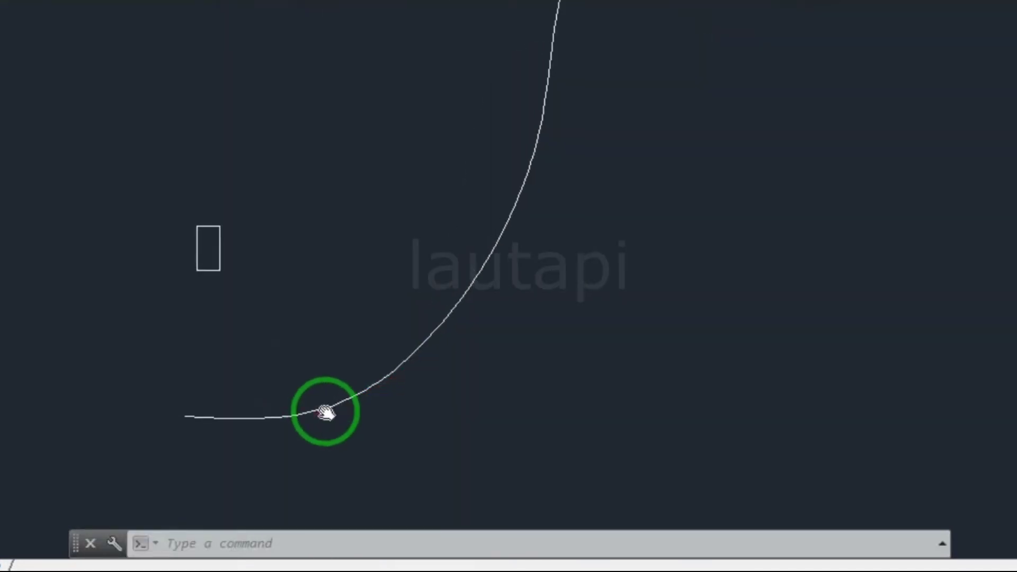
{"action": "middle_click_drag", "start_coordinate": [318, 413], "coordinate": [453, 411]}
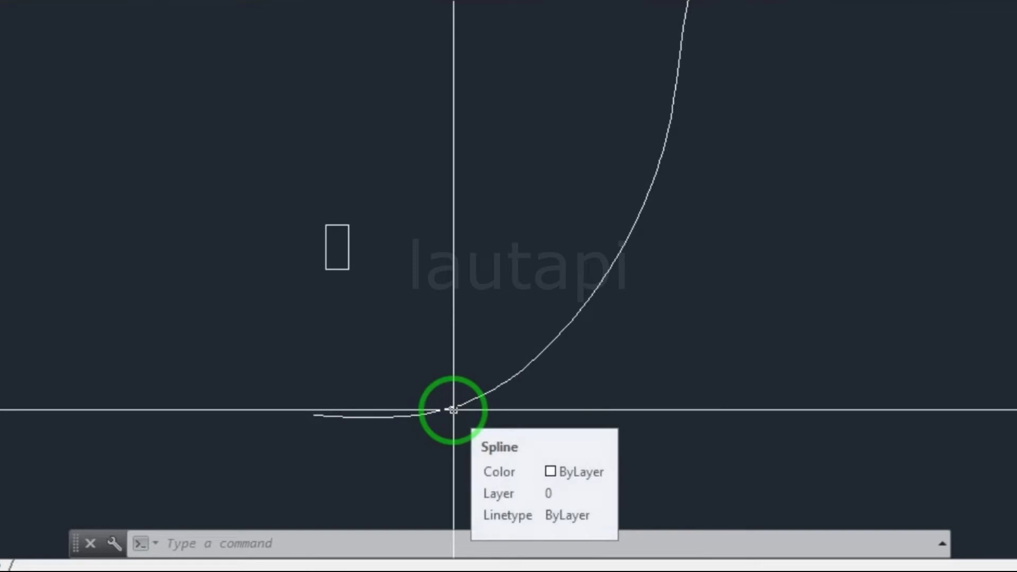
{"action": "type", "text": "OA"}
{"action": "key", "text": "Return"}
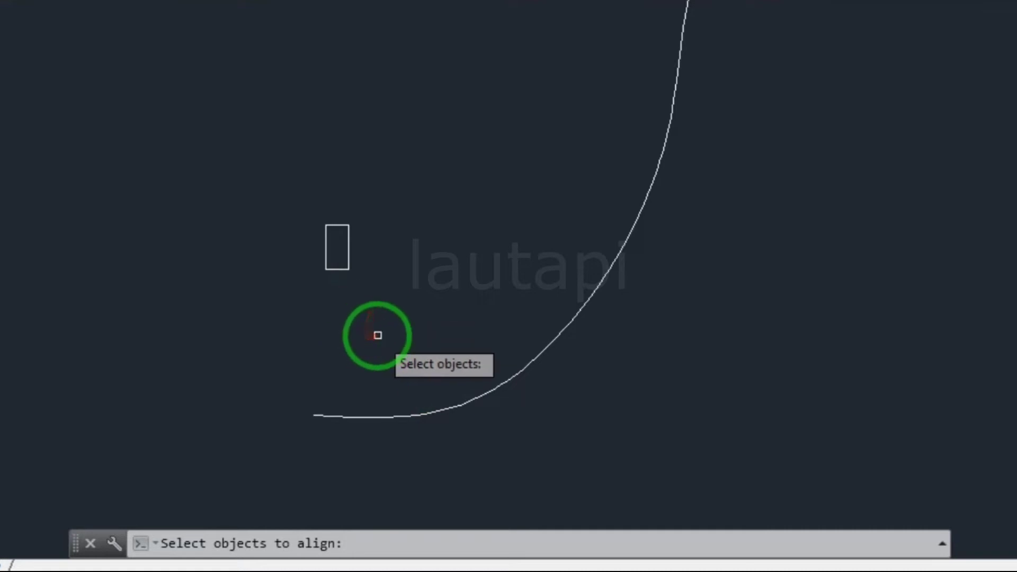
{"action": "scroll", "coordinate": [377, 335], "scroll_direction": "up", "scroll_amount": 2}
{"action": "middle_click_drag", "start_coordinate": [377, 335], "coordinate": [343, 301]}
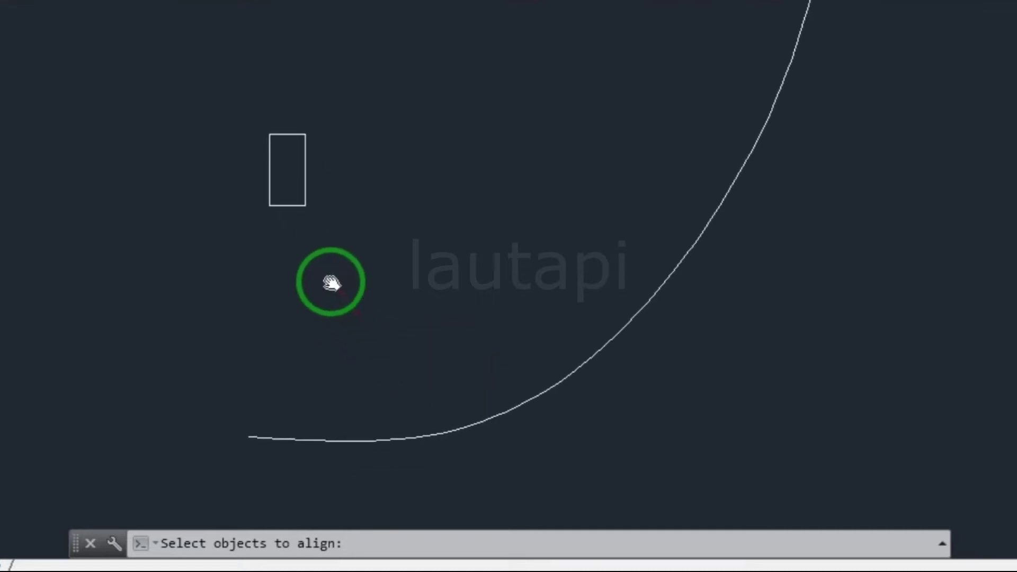
{"action": "left_click", "coordinate": [291, 206]}
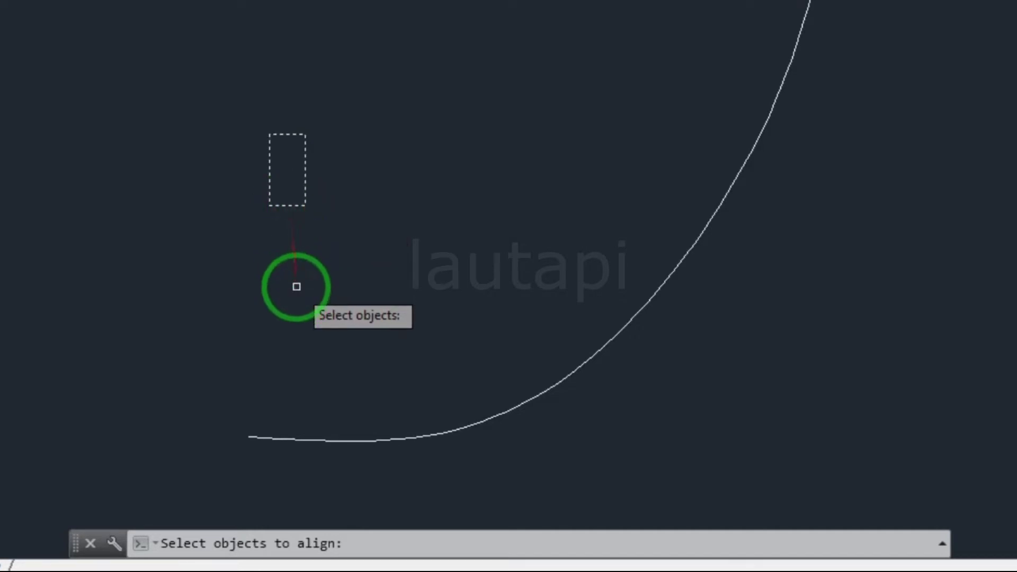
{"action": "key", "text": "Return"}
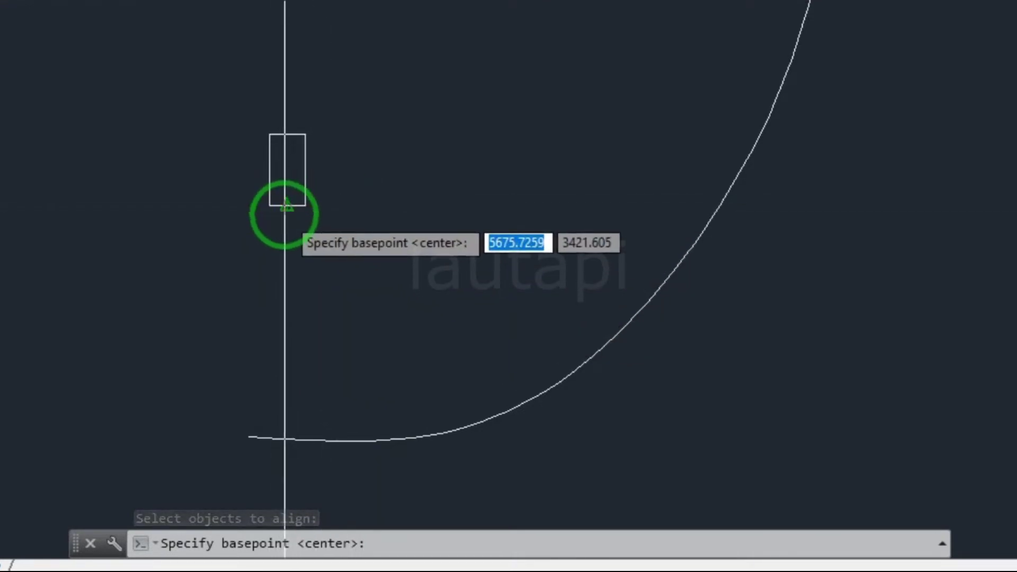
{"action": "left_click", "coordinate": [285, 207]}
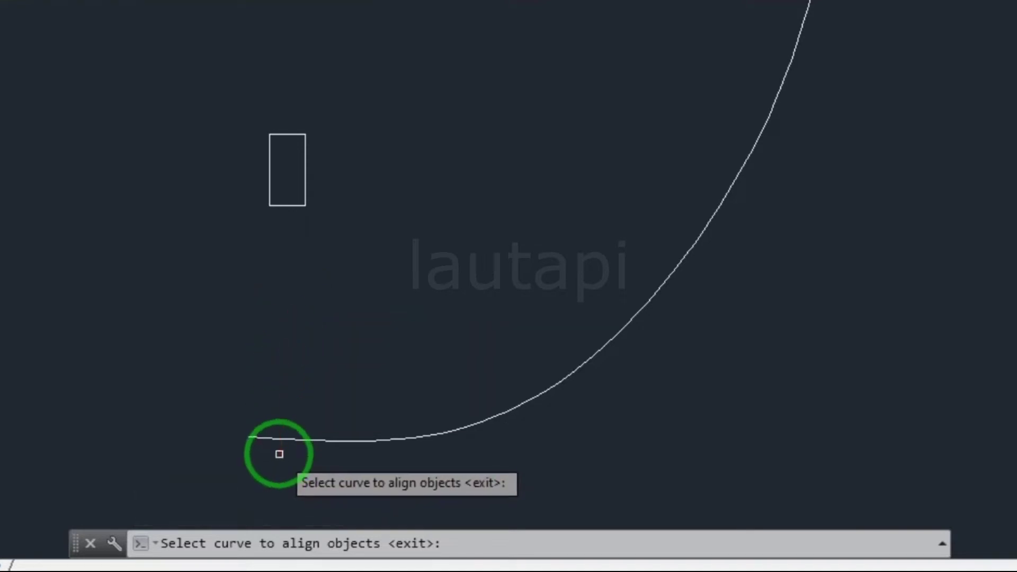
Select the S-shaped spline at its lower end as the alignment curve.
{"action": "scroll", "coordinate": [282, 424], "scroll_direction": "down", "scroll_amount": 4}
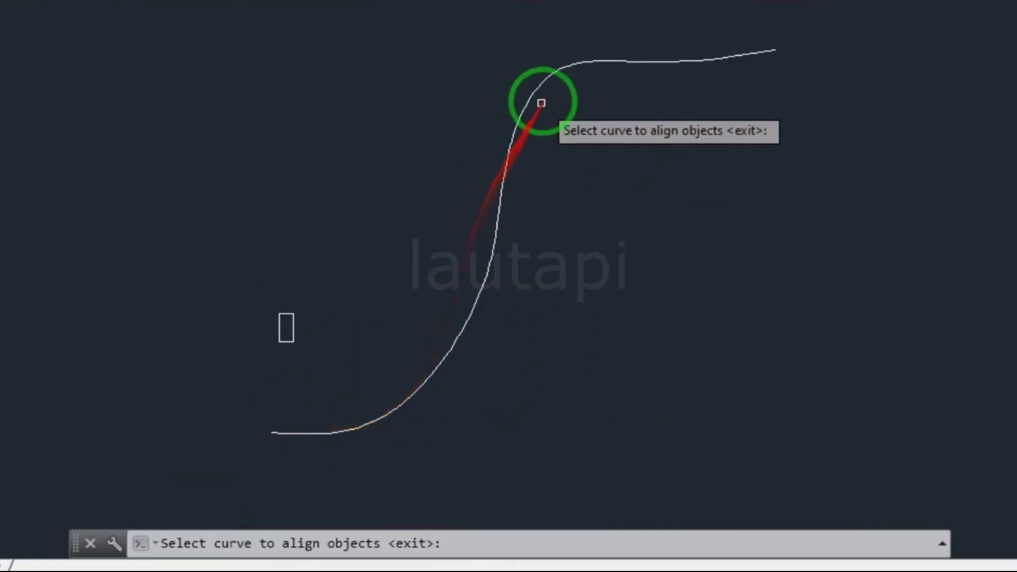
{"action": "scroll", "coordinate": [296, 459], "scroll_direction": "up", "scroll_amount": 2}
{"action": "scroll", "coordinate": [289, 422], "scroll_direction": "up", "scroll_amount": 2}
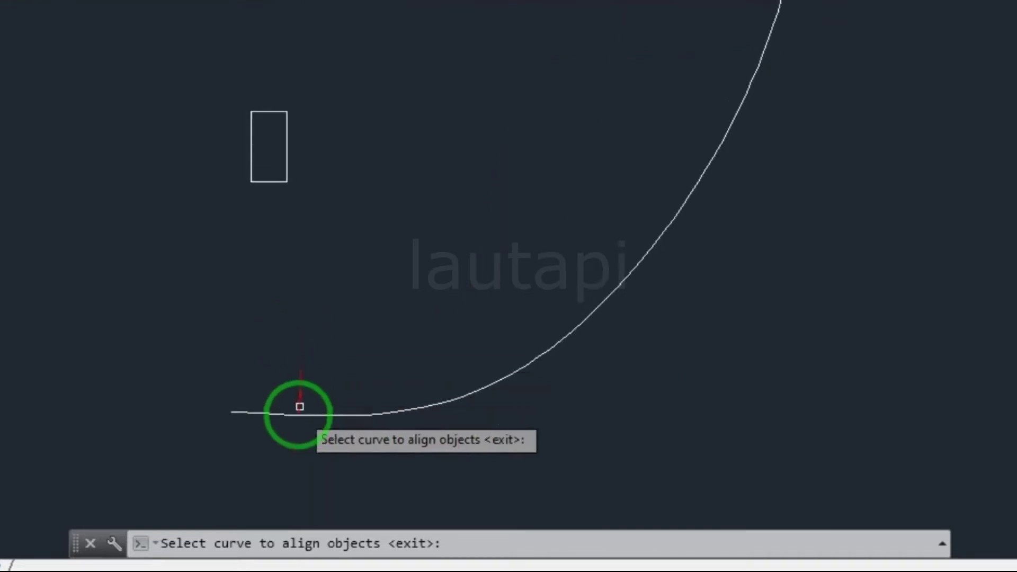
{"action": "left_click", "coordinate": [266, 414]}
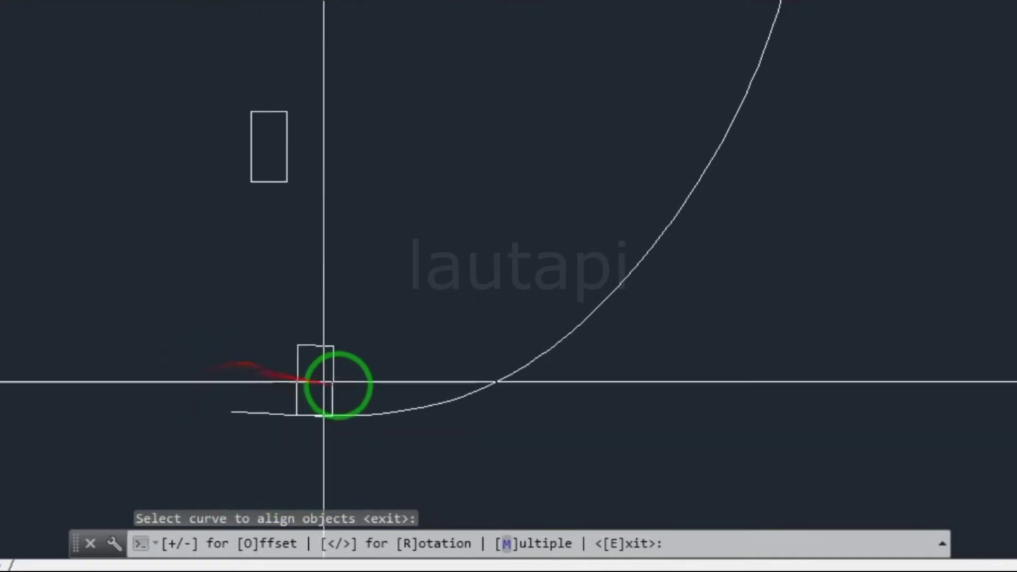
{"action": "scroll", "coordinate": [414, 392], "scroll_direction": "down", "scroll_amount": 2}
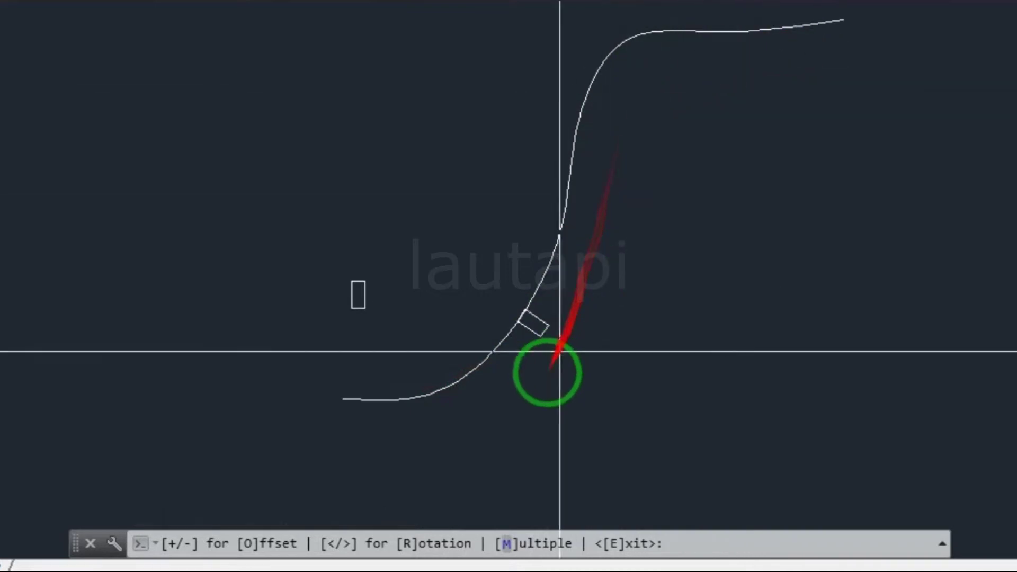
{"action": "scroll", "coordinate": [399, 371], "scroll_direction": "up", "scroll_amount": 3}
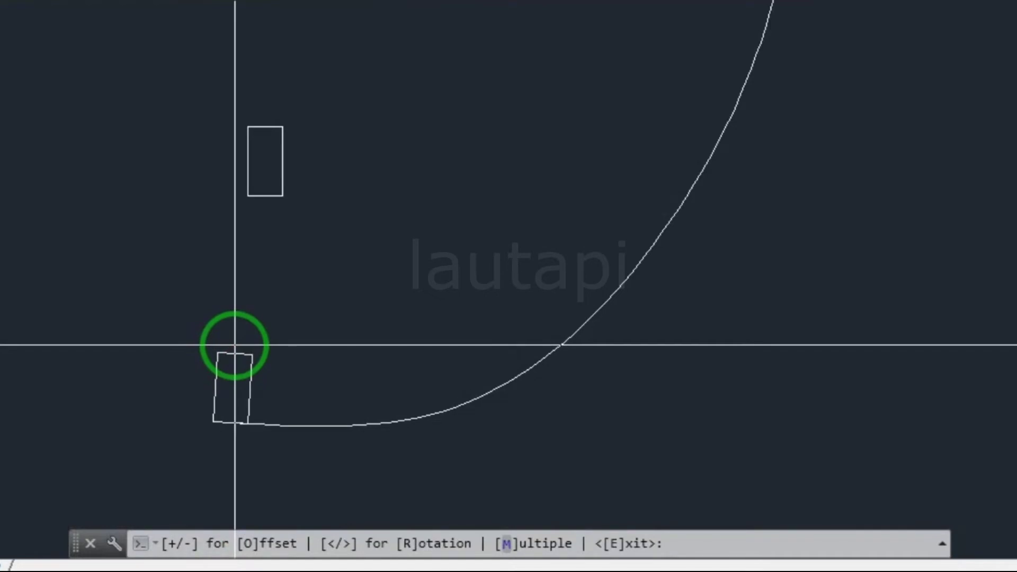
{"action": "key", "text": "o"}
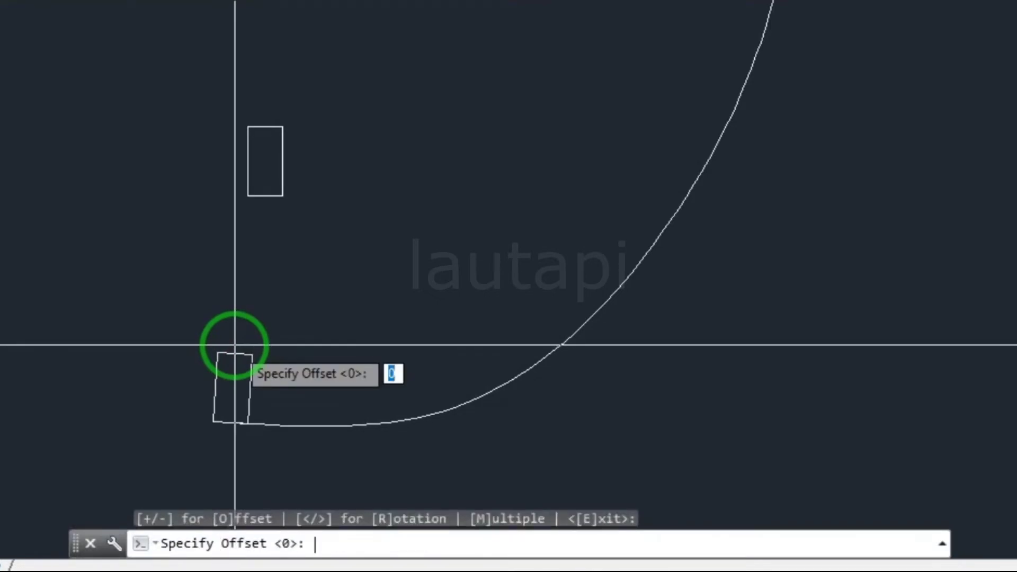
Try offsets of 1 and then 0 for the aligned rectangle.
{"action": "type", "text": "1"}
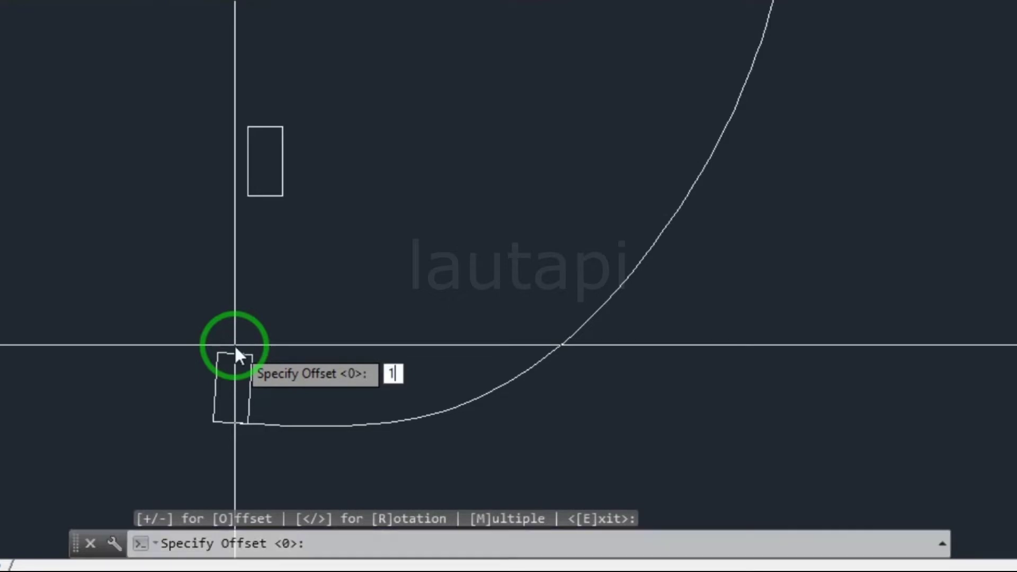
{"action": "key", "text": "Return"}
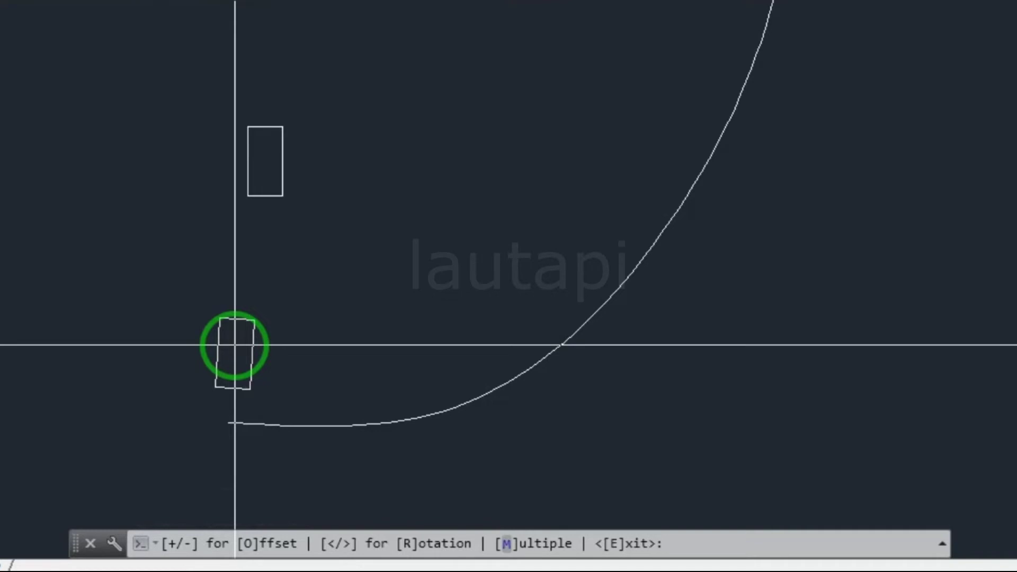
{"action": "key", "text": "o"}
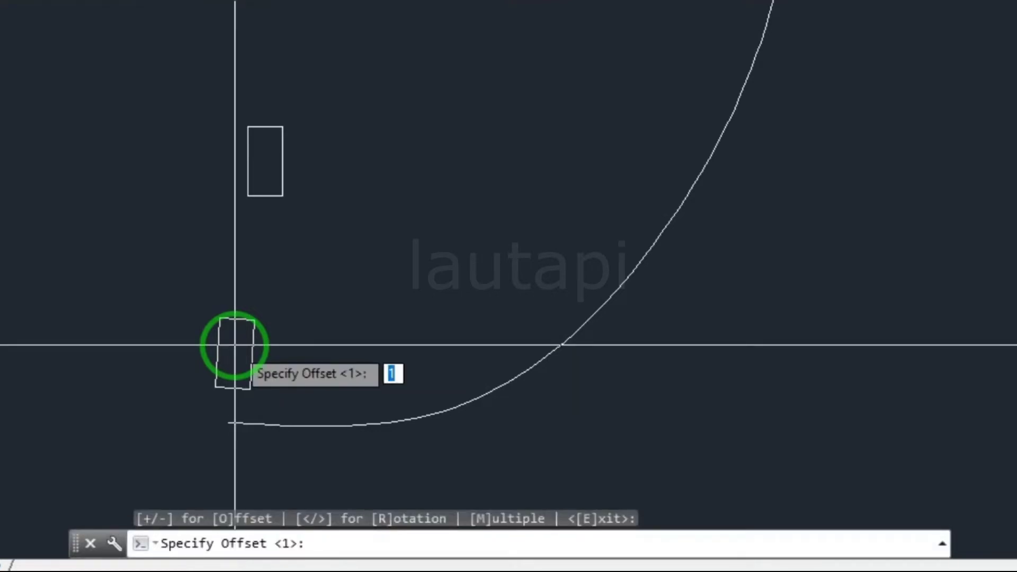
{"action": "type", "text": "0"}
{"action": "key", "text": "Return"}
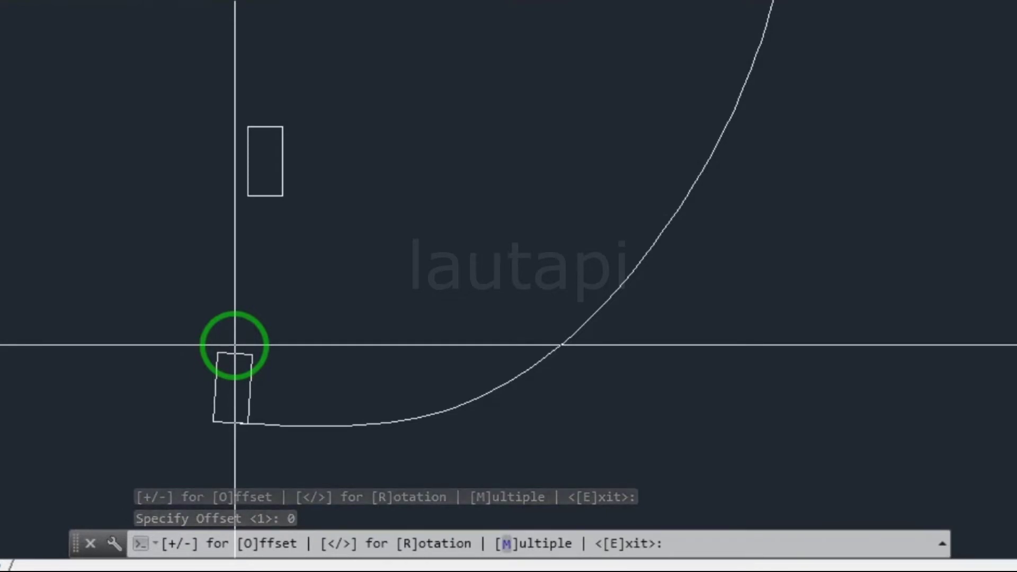
Set the offset to -1 and view the whole S-curve.
{"action": "key", "text": "plus"}
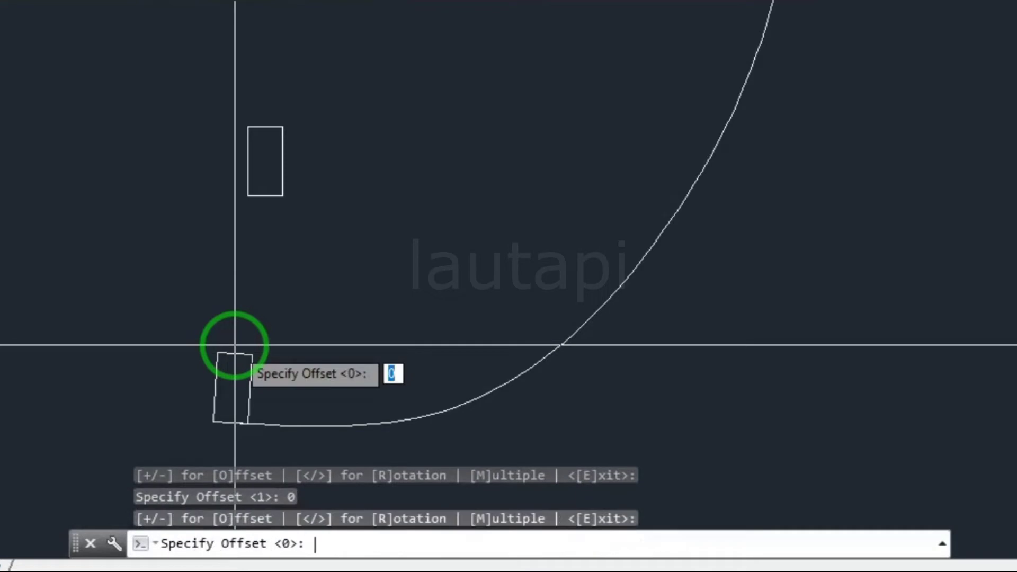
{"action": "type", "text": "-"}
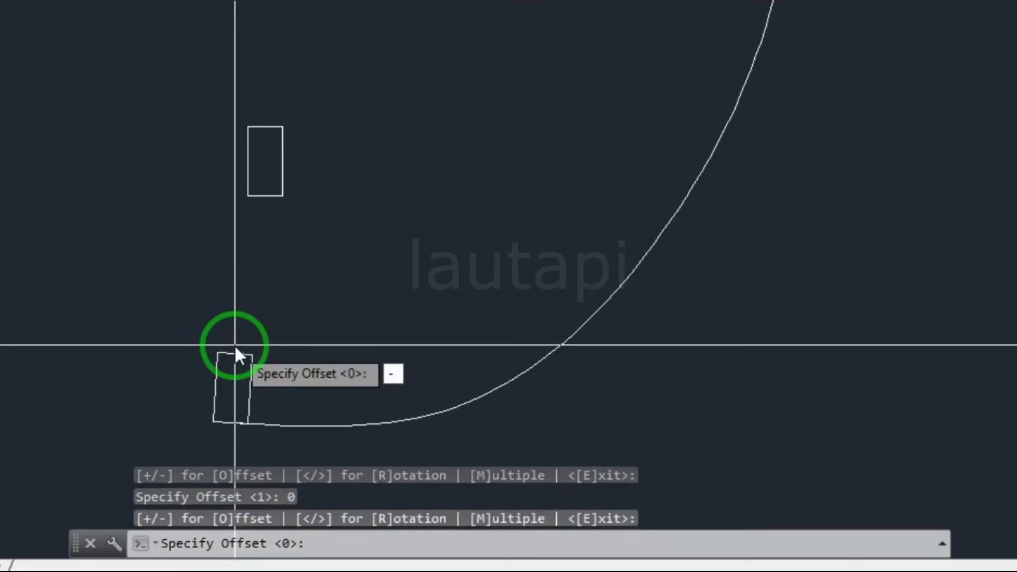
{"action": "type", "text": "1"}
{"action": "key", "text": "Return"}
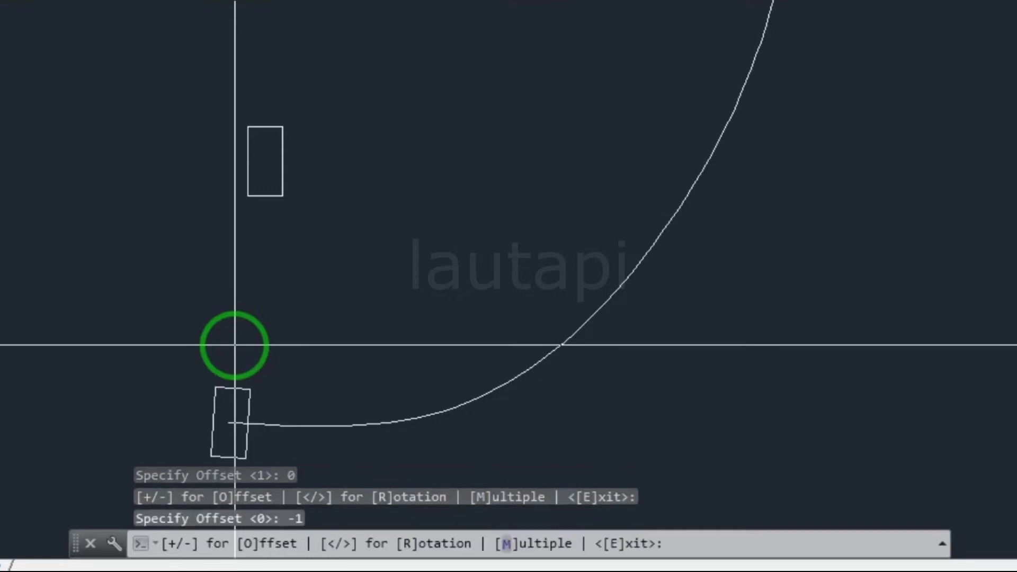
{"action": "scroll", "coordinate": [533, 354], "scroll_direction": "down", "scroll_amount": 2}
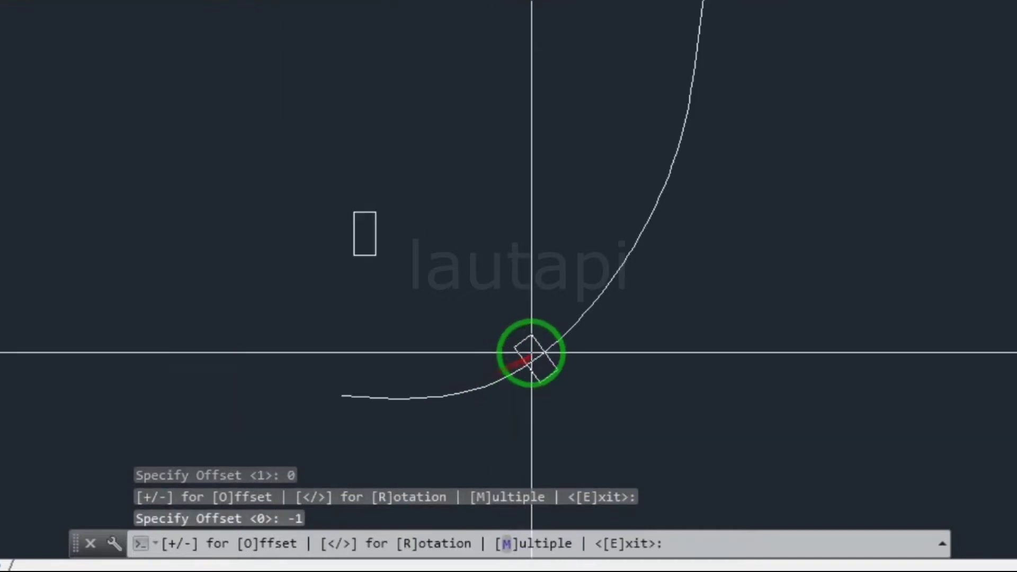
{"action": "scroll", "coordinate": [546, 376], "scroll_direction": "down", "scroll_amount": 3}
{"action": "mouse_move", "coordinate": [643, 275]}
{"action": "middle_mouse_down"}
{"action": "mouse_move", "coordinate": [517, 391]}
{"action": "mouse_move", "coordinate": [479, 411]}
{"action": "middle_mouse_up"}
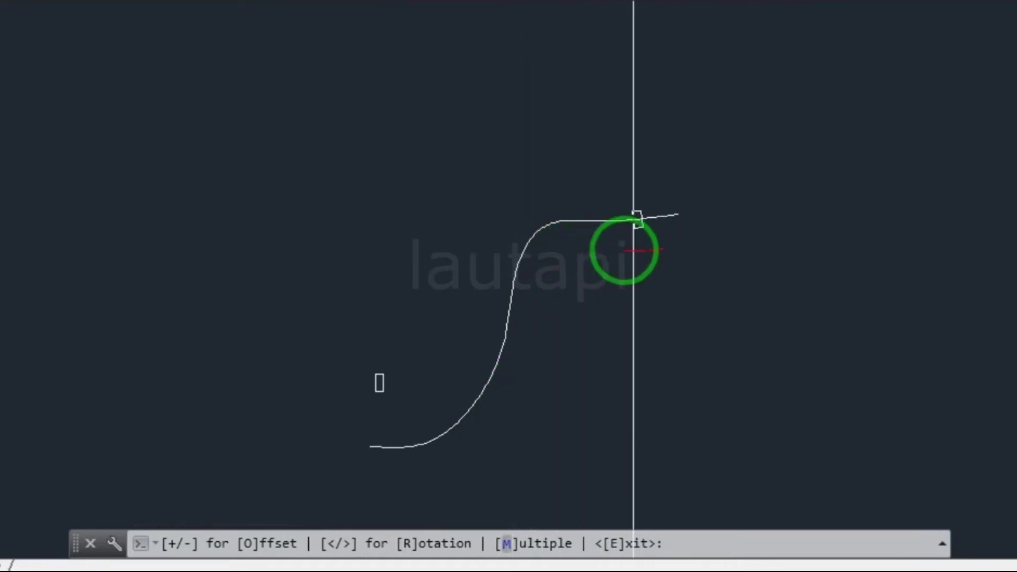
{"action": "scroll", "coordinate": [371, 467], "scroll_direction": "up", "scroll_amount": 4}
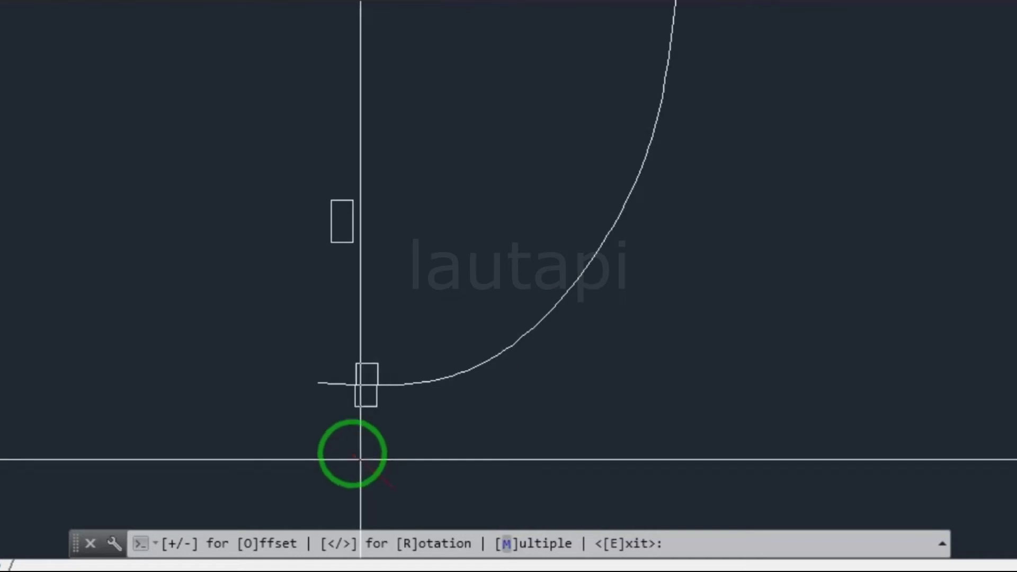
{"action": "scroll", "coordinate": [347, 445], "scroll_direction": "up", "scroll_amount": 2}
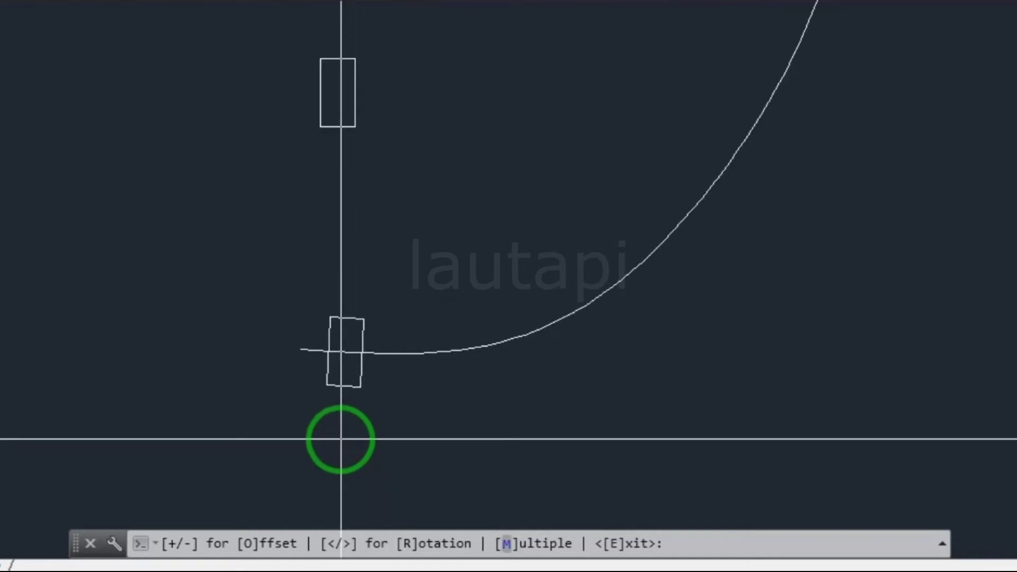
{"action": "key", "text": "o"}
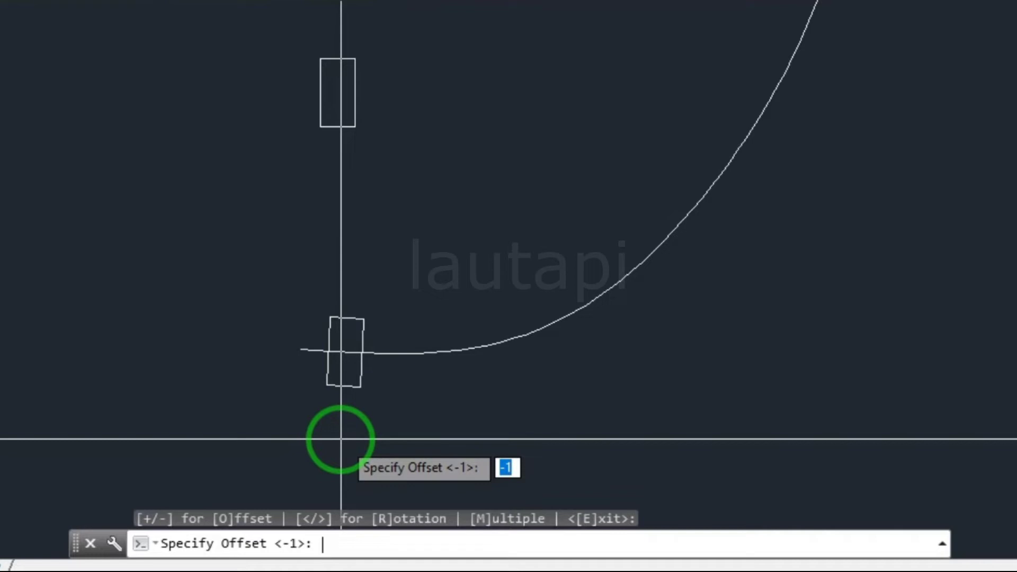
Reset the rectangle's offset to 0 so it sits back on the curve.
{"action": "type", "text": "0"}
{"action": "key", "text": "Return"}
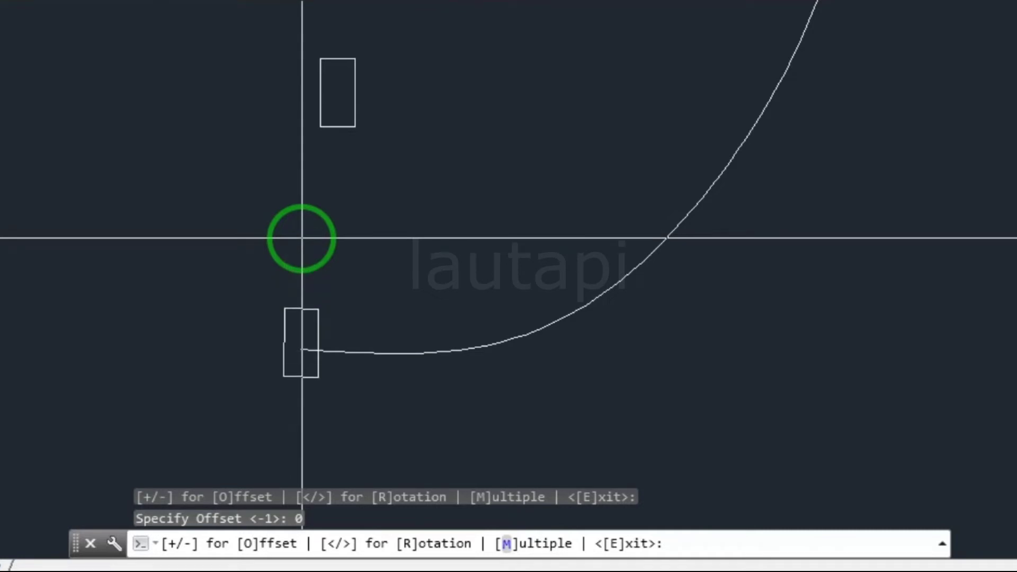
{"action": "key", "text": "plus"}
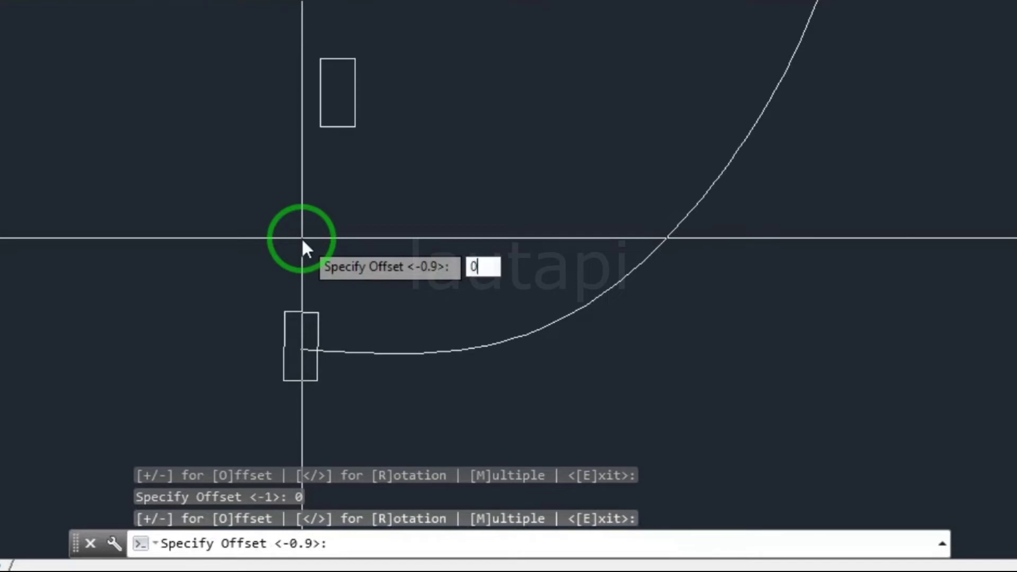
{"action": "key", "text": "Return"}
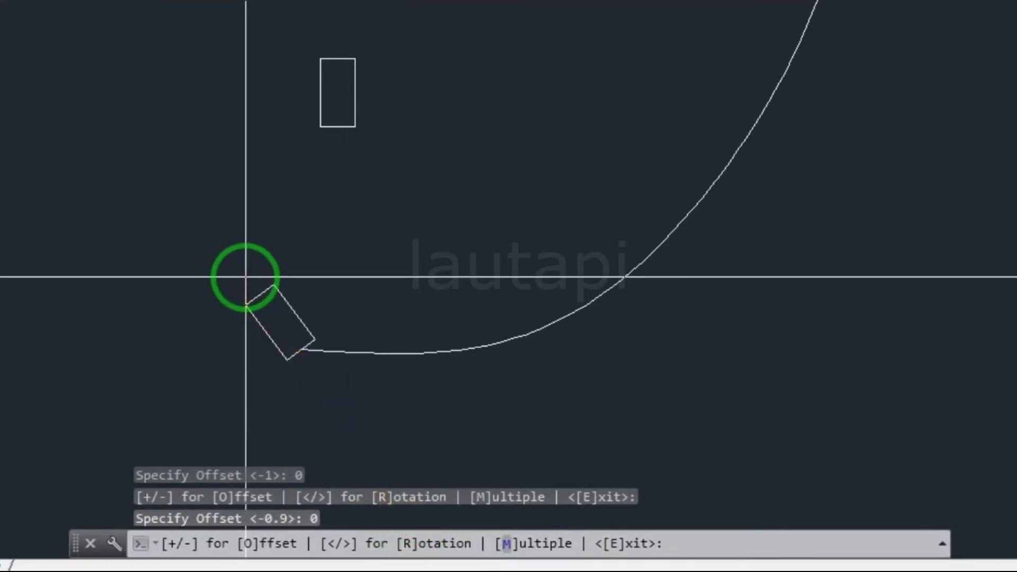
{"action": "key", "text": "r"}
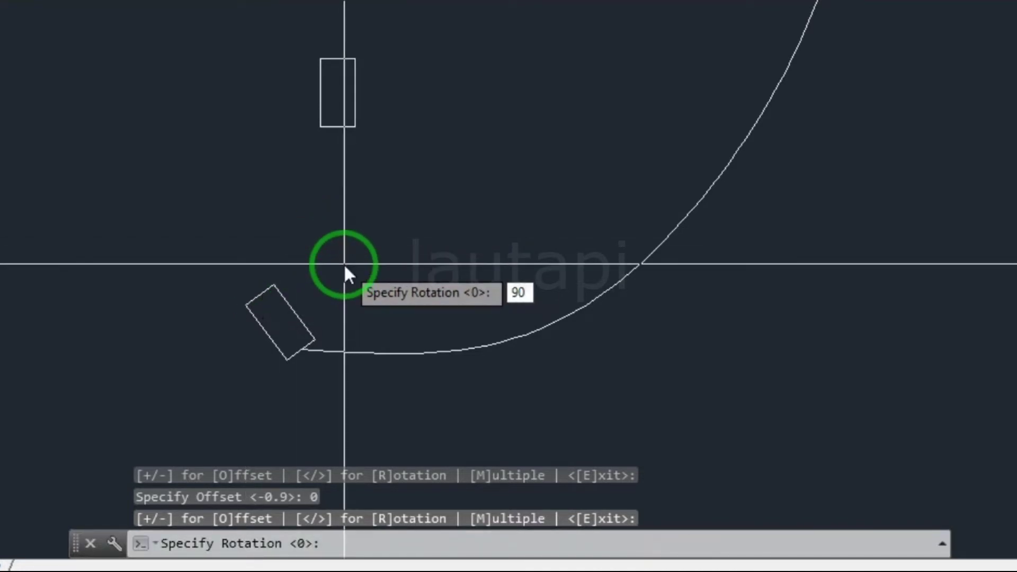
Confirm a 90° rotation for the aligned rectangle.
{"action": "key", "text": "Return"}
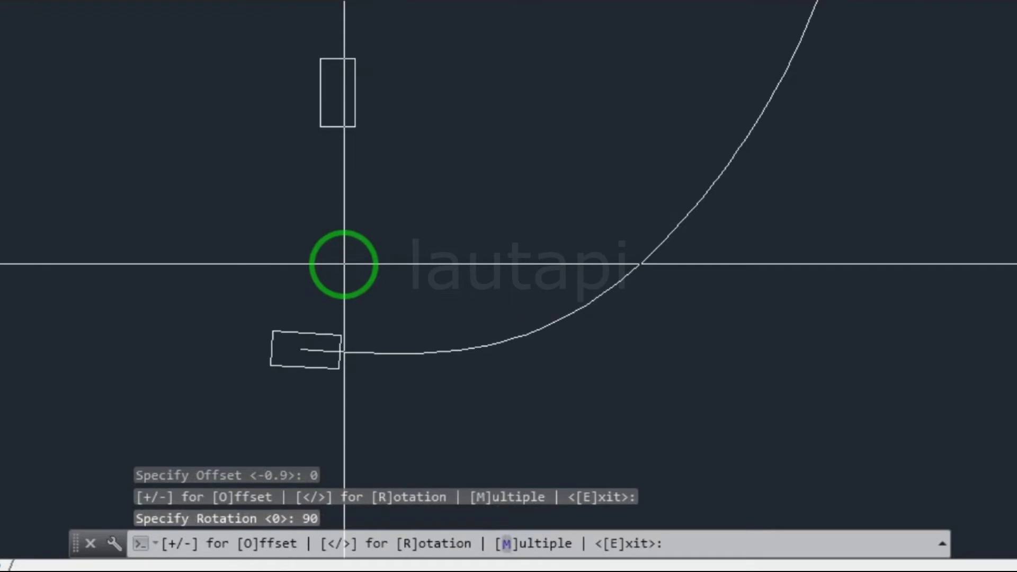
{"action": "scroll", "coordinate": [663, 267], "scroll_direction": "down", "scroll_amount": 5}
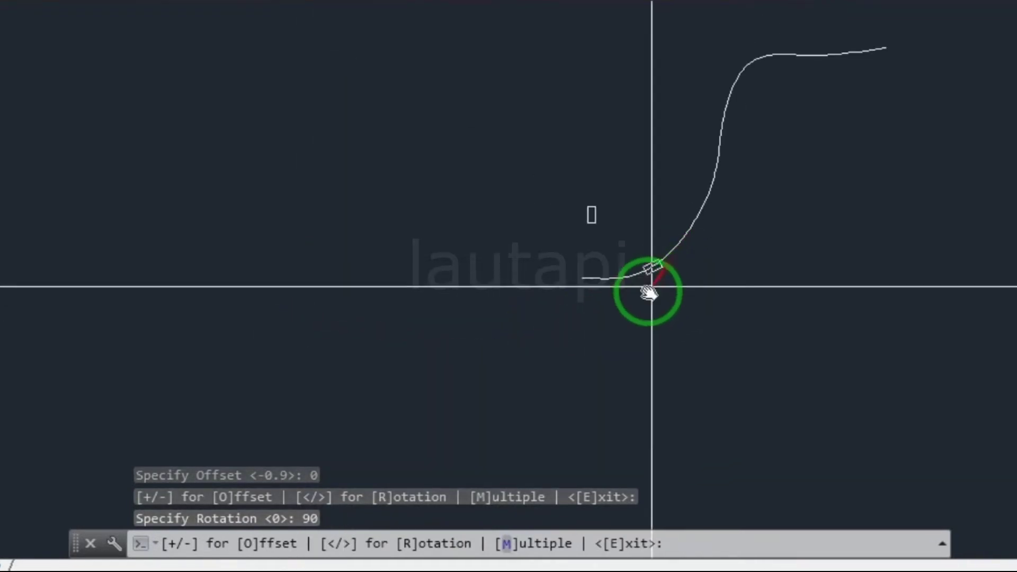
{"action": "scroll", "coordinate": [705, 248], "scroll_direction": "up", "scroll_amount": 3}
{"action": "scroll", "coordinate": [400, 402], "scroll_direction": "up", "scroll_amount": 3}
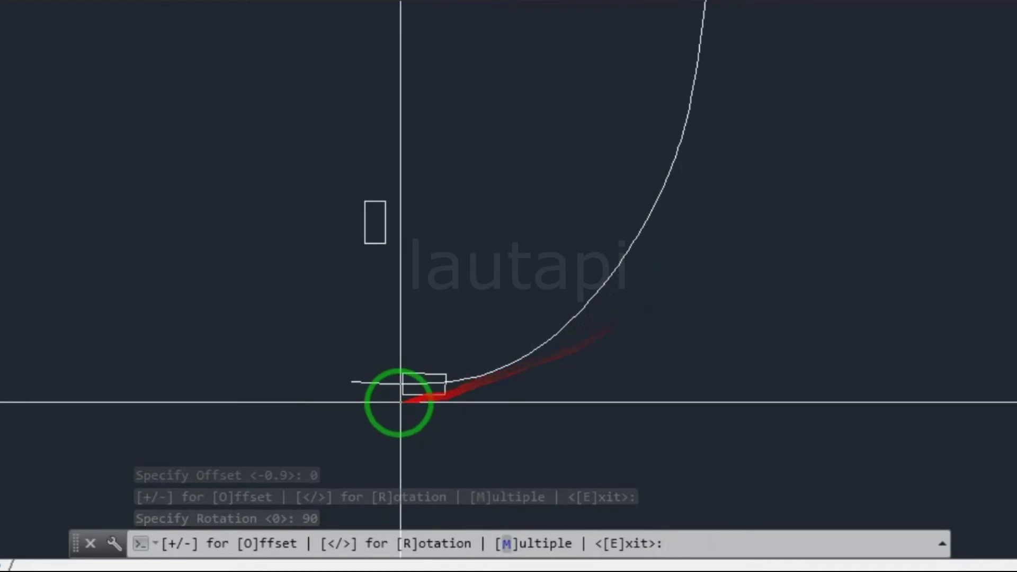
{"action": "scroll", "coordinate": [399, 403], "scroll_direction": "up", "scroll_amount": 2}
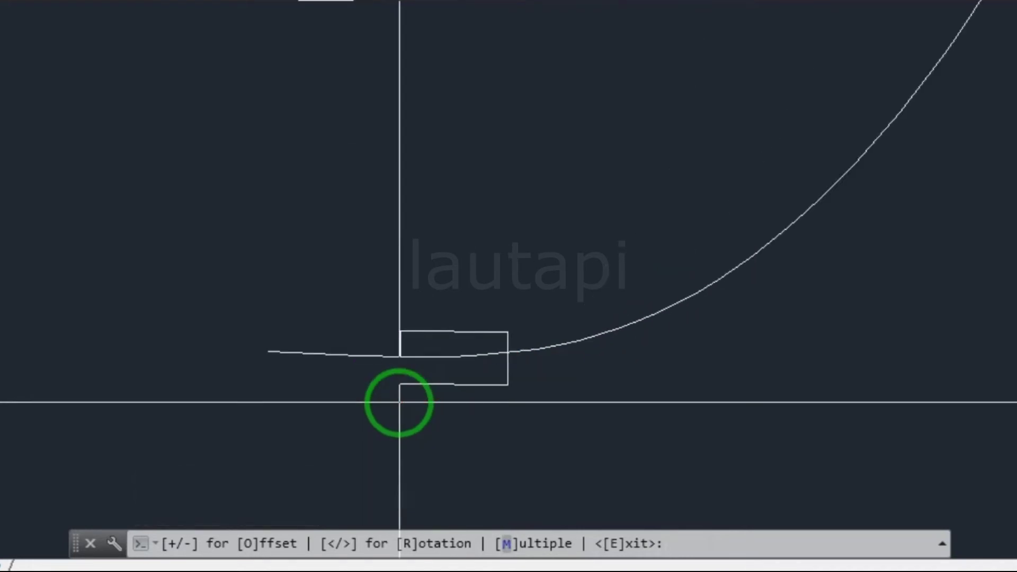
Change the rectangle's rotation to 45°.
{"action": "key", "text": "r"}
{"action": "type", "text": "45"}
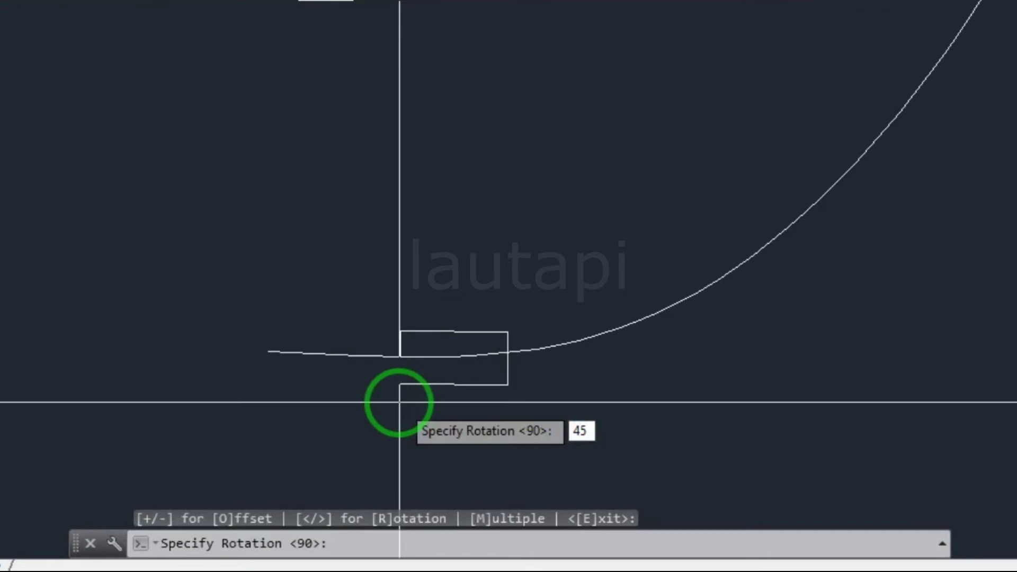
{"action": "key", "text": "Return"}
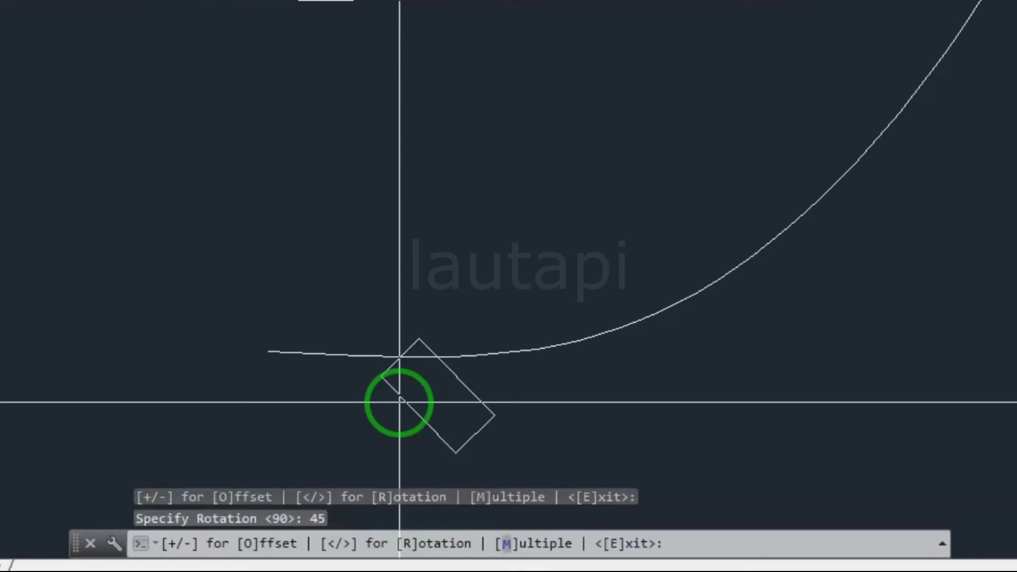
{"action": "scroll", "coordinate": [399, 402], "scroll_direction": "down", "scroll_amount": 3}
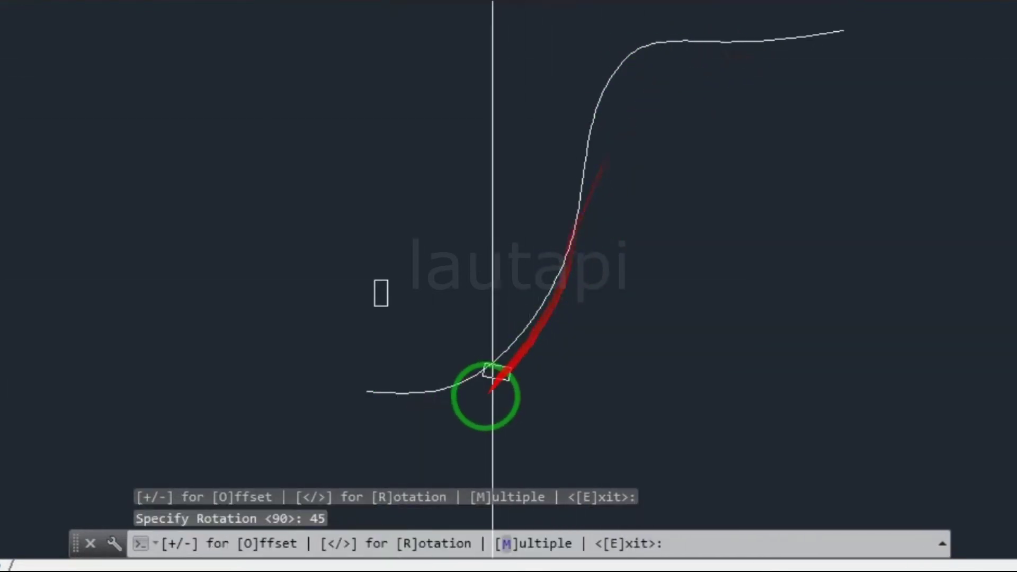
{"action": "scroll", "coordinate": [450, 429], "scroll_direction": "up", "scroll_amount": 3}
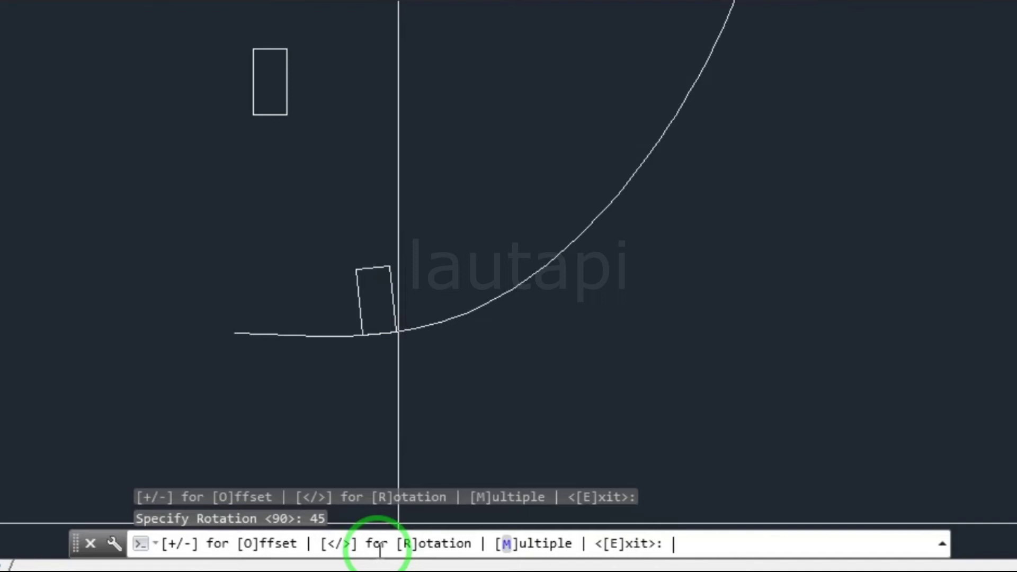
{"action": "key", "text": "r"}
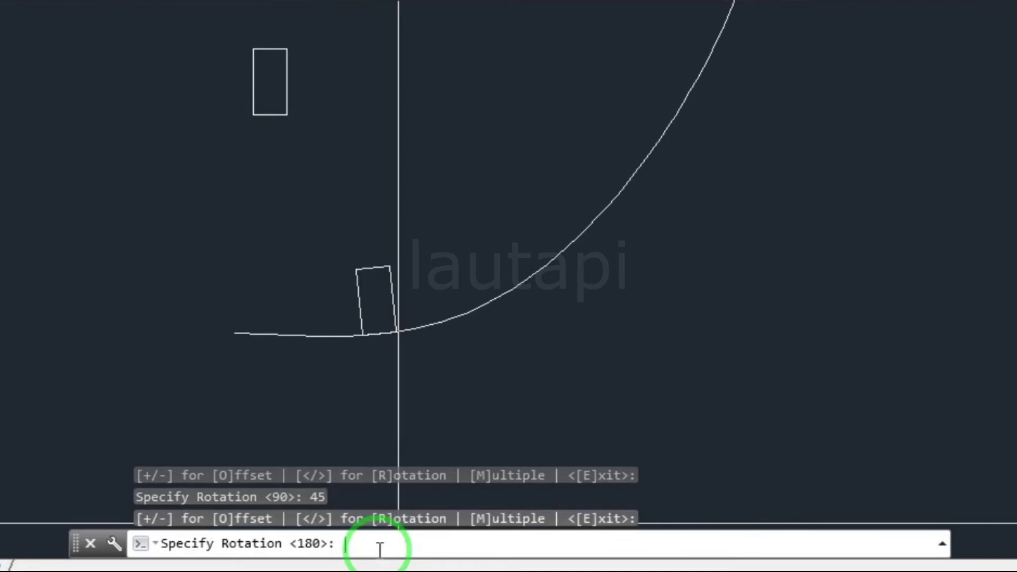
Accept the default 180° rotation for the rectangle.
{"action": "key", "text": "Return"}
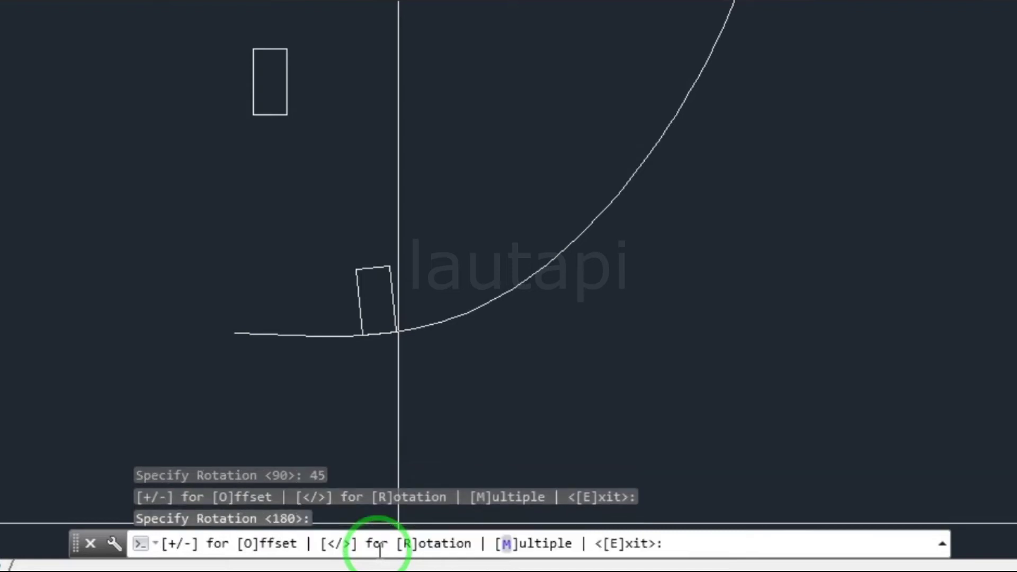
{"action": "scroll", "coordinate": [268, 307], "scroll_direction": "down", "scroll_amount": 3}
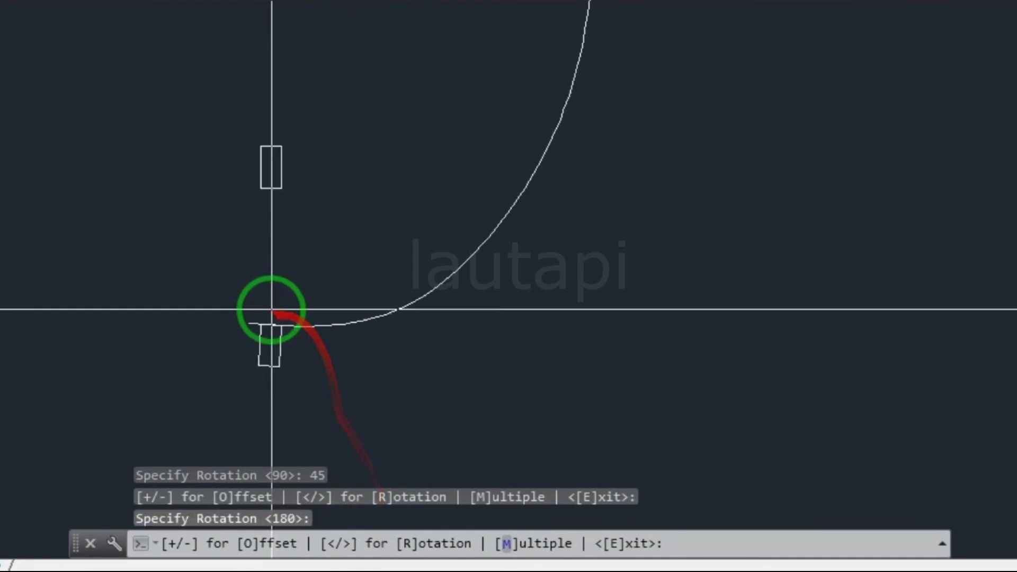
{"action": "scroll", "coordinate": [276, 334], "scroll_direction": "up", "scroll_amount": 3}
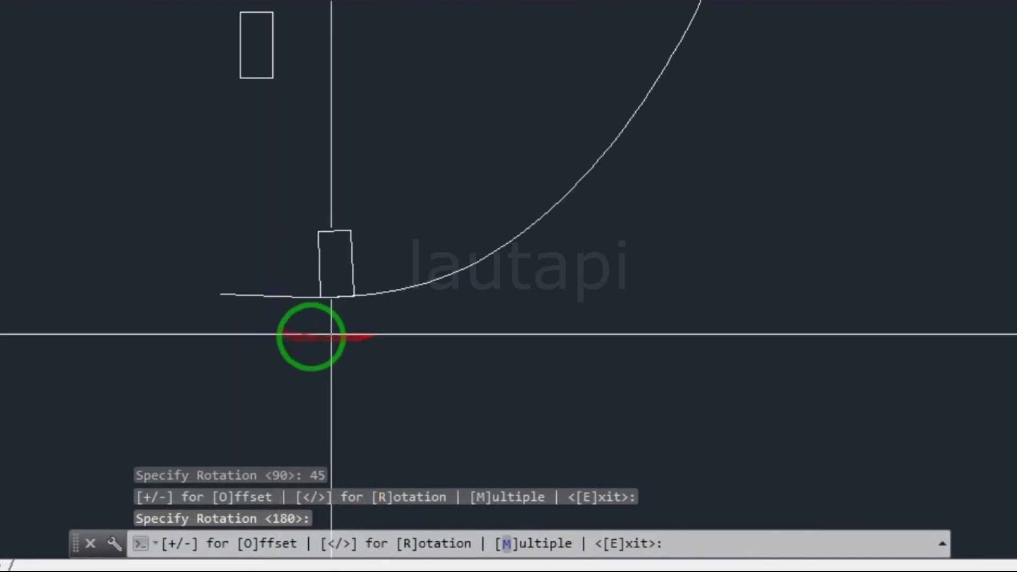
Place rectangles along the lower bend and steep middle of the S-curve.
{"action": "left_click", "coordinate": [363, 345]}
{"action": "left_click", "coordinate": [457, 333]}
{"action": "scroll", "coordinate": [374, 374], "scroll_direction": "down", "scroll_amount": 3}
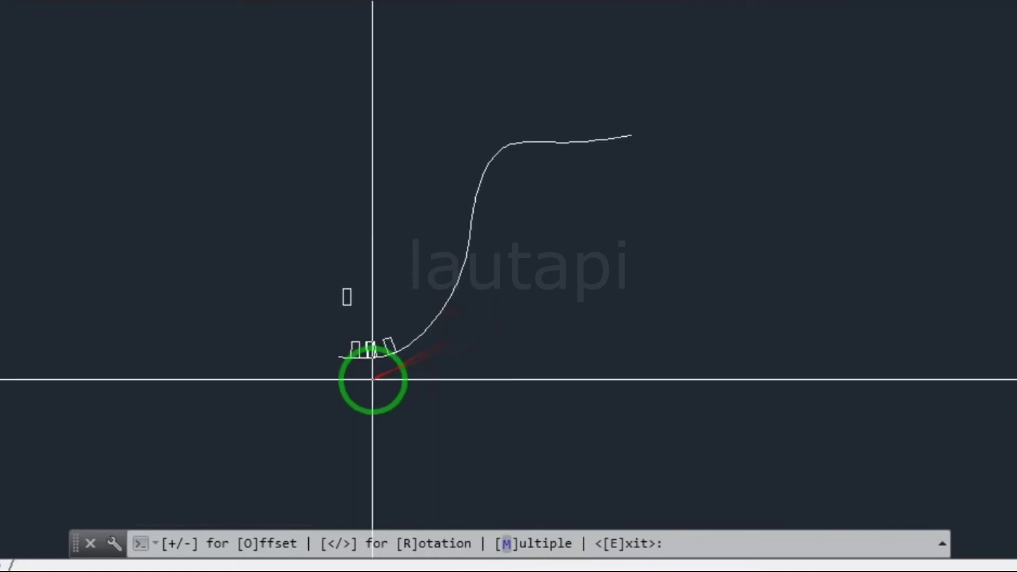
{"action": "scroll", "coordinate": [400, 364], "scroll_direction": "up", "scroll_amount": 2}
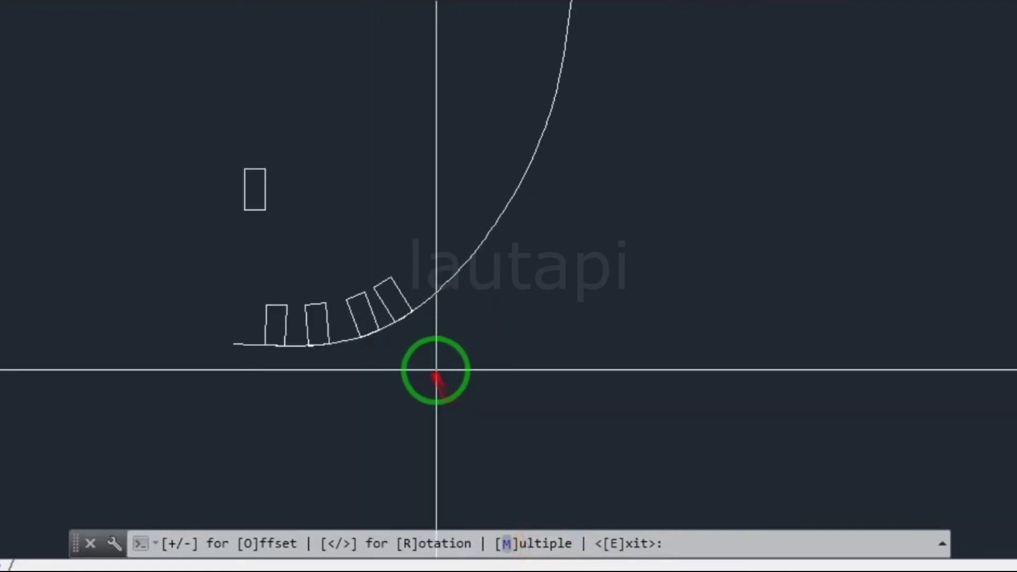
{"action": "left_click", "coordinate": [437, 365]}
{"action": "left_click", "coordinate": [472, 322]}
{"action": "left_click", "coordinate": [521, 251]}
{"action": "left_click", "coordinate": [529, 229]}
{"action": "left_click", "coordinate": [540, 200]}
{"action": "left_click", "coordinate": [551, 151]}
{"action": "left_click", "coordinate": [561, 111]}
{"action": "scroll", "coordinate": [561, 111], "scroll_direction": "down", "scroll_amount": 2}
{"action": "scroll", "coordinate": [498, 200], "scroll_direction": "down", "scroll_amount": 2}
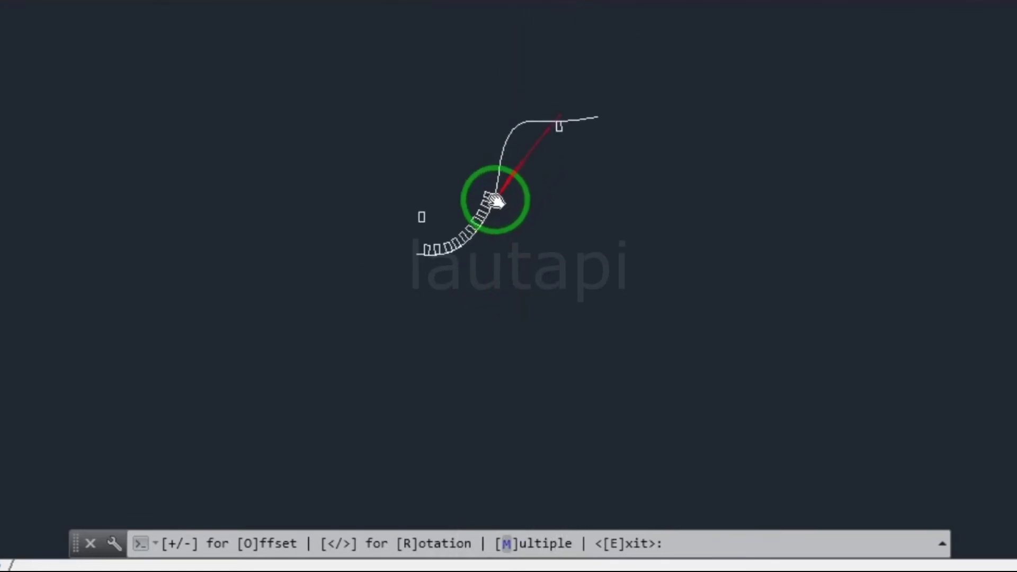
{"action": "scroll", "coordinate": [516, 199], "scroll_direction": "up", "scroll_amount": 4}
{"action": "left_click", "coordinate": [468, 192]}
{"action": "left_click", "coordinate": [483, 154]}
{"action": "left_click", "coordinate": [493, 124]}
{"action": "left_click", "coordinate": [508, 89]}
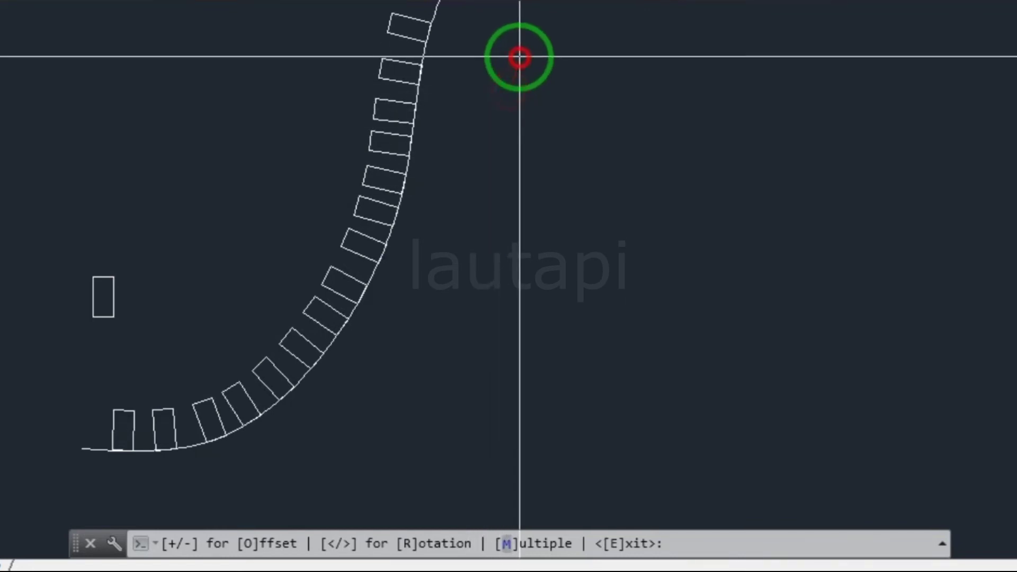
{"action": "left_click", "coordinate": [520, 56]}
Place rectangles along the curve's top to its end and finish placement.
{"action": "scroll", "coordinate": [520, 57], "scroll_direction": "down", "scroll_amount": 2}
{"action": "middle_click_drag", "start_coordinate": [500, 96], "coordinate": [411, 247]}
{"action": "scroll", "coordinate": [408, 227], "scroll_direction": "up", "scroll_amount": 2}
{"action": "left_click", "coordinate": [391, 195]}
{"action": "left_click", "coordinate": [408, 170]}
{"action": "left_click", "coordinate": [440, 161]}
{"action": "left_click", "coordinate": [481, 157]}
{"action": "left_click", "coordinate": [515, 157]}
{"action": "left_click", "coordinate": [560, 158]}
{"action": "left_click", "coordinate": [614, 154]}
{"action": "left_click", "coordinate": [659, 154]}
{"action": "left_click", "coordinate": [699, 153]}
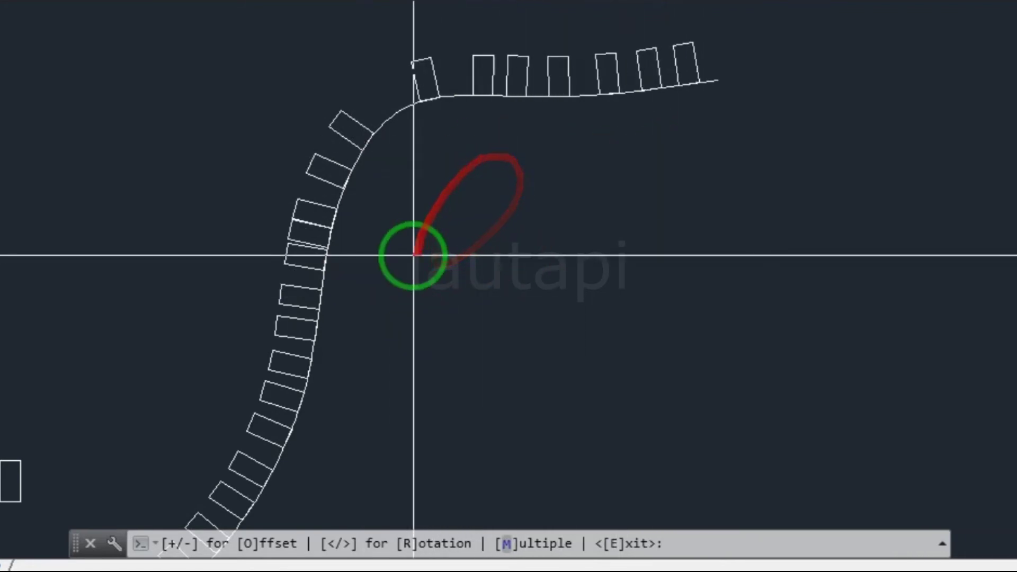
{"action": "key", "text": "Return"}
Draw a circle to the right of the curve by picking centre and radius.
{"action": "scroll", "coordinate": [440, 181], "scroll_direction": "down", "scroll_amount": 2}
{"action": "middle_click_drag", "start_coordinate": [445, 290], "coordinate": [479, 216]}
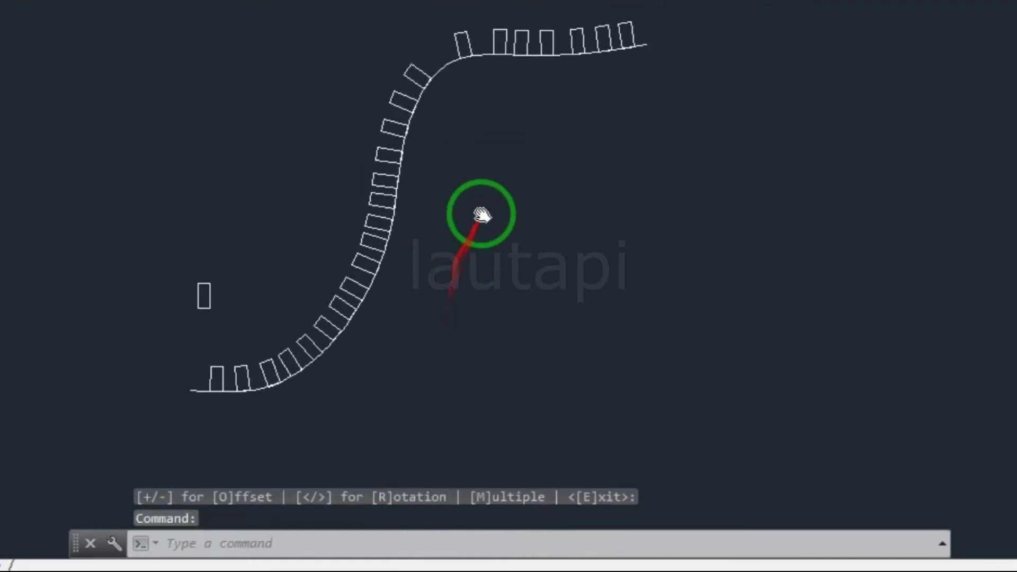
{"action": "middle_click_drag", "start_coordinate": [535, 313], "coordinate": [406, 316]}
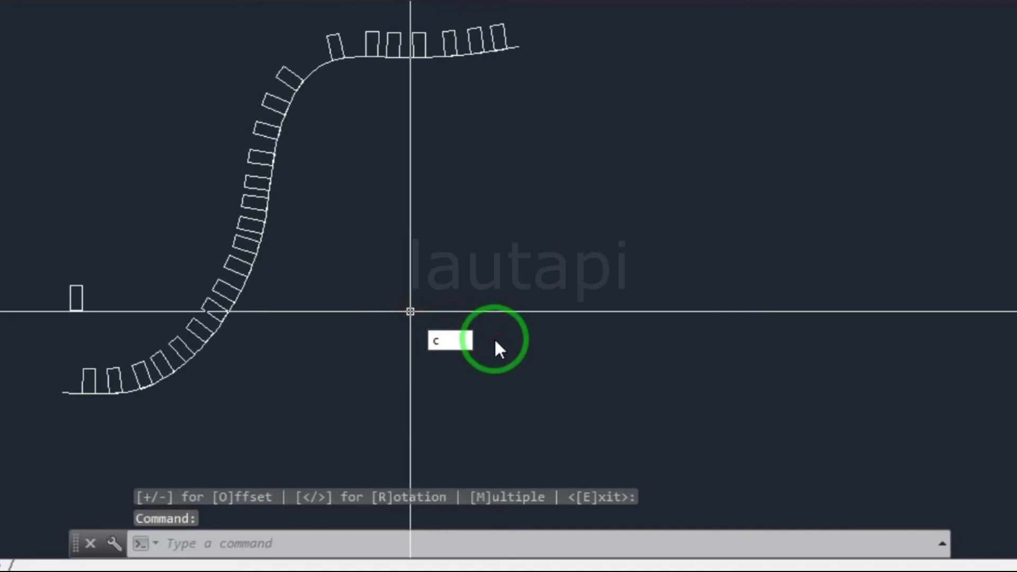
{"action": "key", "text": "Return"}
{"action": "left_click", "coordinate": [530, 265]}
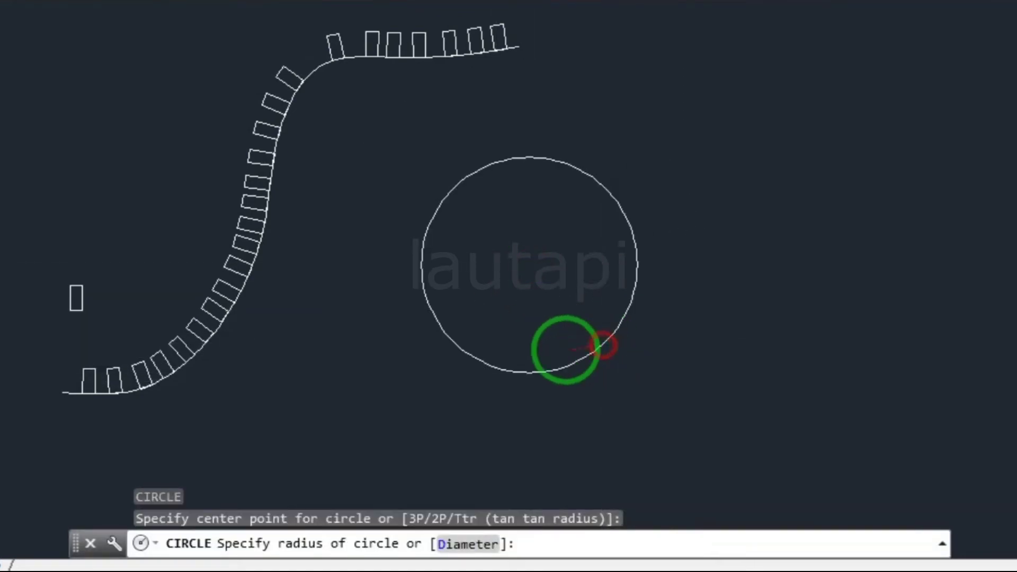
{"action": "left_click", "coordinate": [602, 345]}
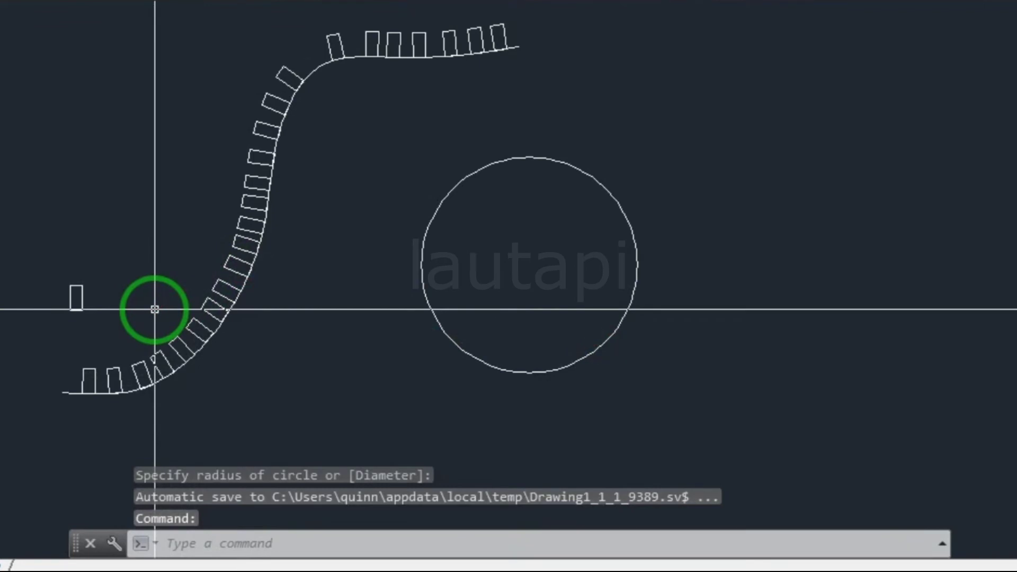
{"action": "type", "text": "oa"}
Rerun OA on the small loose rectangle, with its bottom midpoint as the base point.
{"action": "key", "text": "Return"}
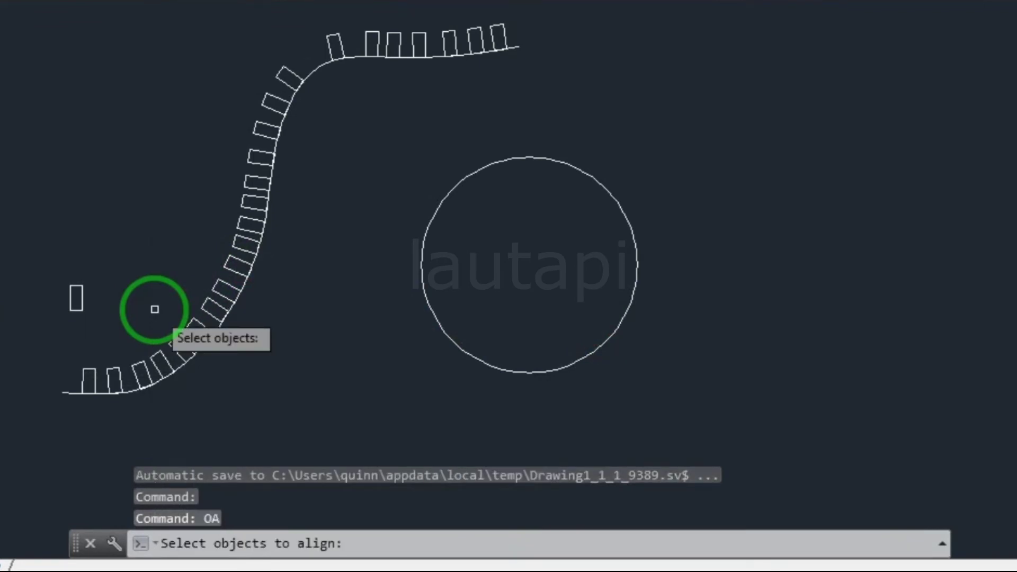
{"action": "scroll", "coordinate": [51, 326], "scroll_direction": "up", "scroll_amount": 2}
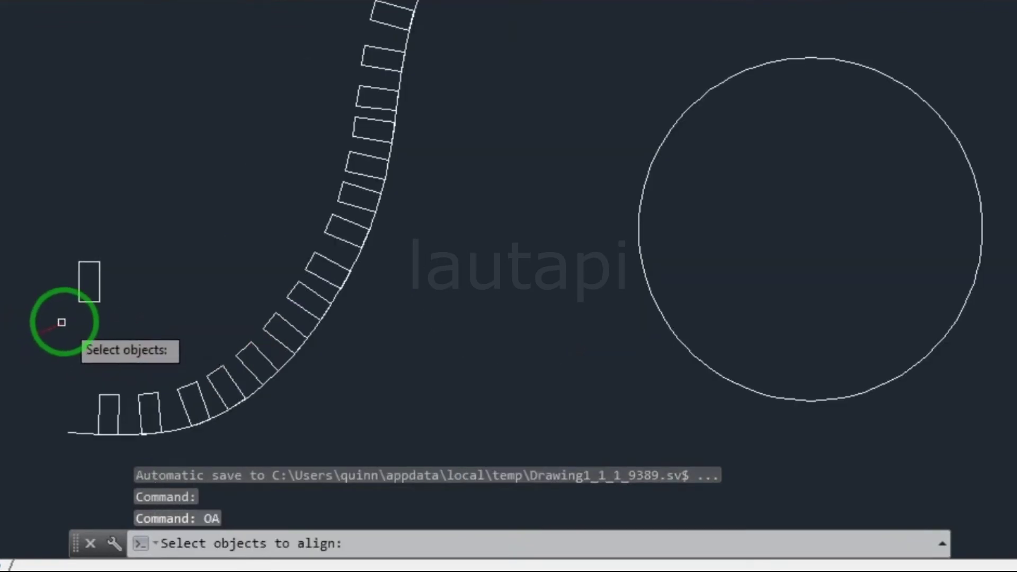
{"action": "left_click", "coordinate": [87, 301]}
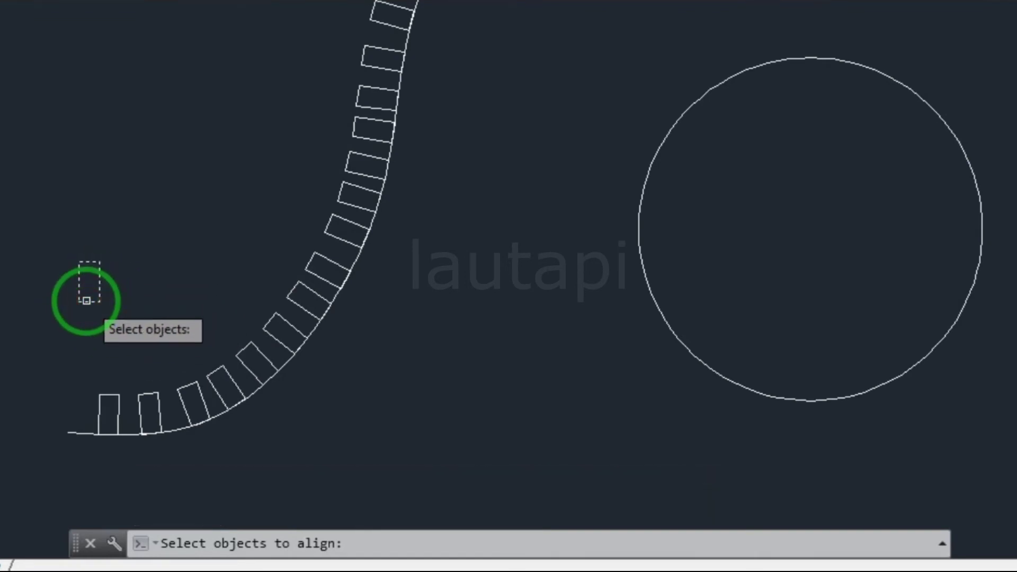
{"action": "key", "text": "Return"}
{"action": "scroll", "coordinate": [93, 258], "scroll_direction": "up", "scroll_amount": 5}
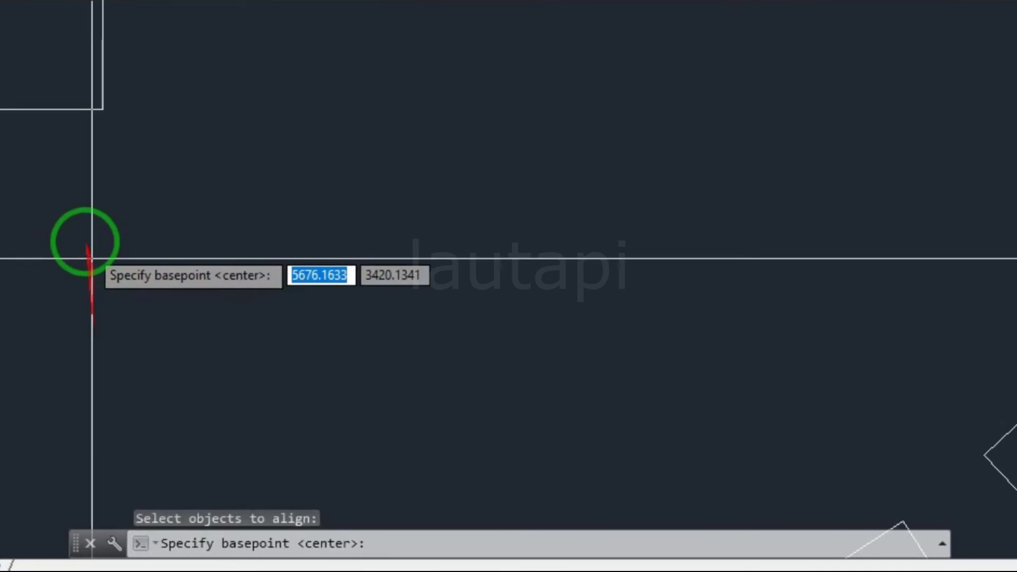
{"action": "scroll", "coordinate": [91, 259], "scroll_direction": "down", "scroll_amount": 5}
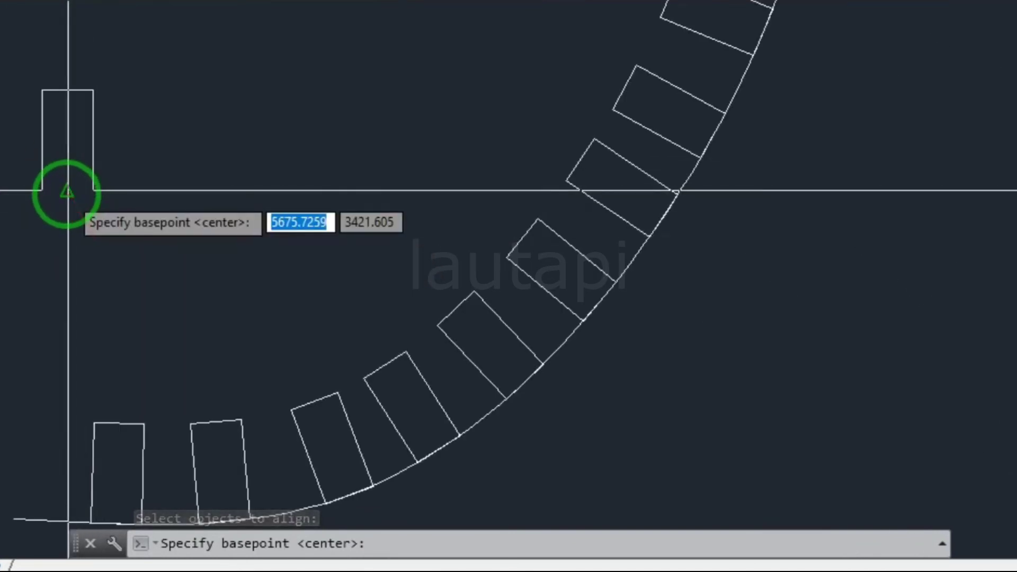
{"action": "left_click", "coordinate": [67, 190]}
{"action": "scroll", "coordinate": [246, 268], "scroll_direction": "down", "scroll_amount": 5}
{"action": "scroll", "coordinate": [261, 249], "scroll_direction": "up", "scroll_amount": 2}
{"action": "scroll", "coordinate": [268, 237], "scroll_direction": "up", "scroll_amount": 2}
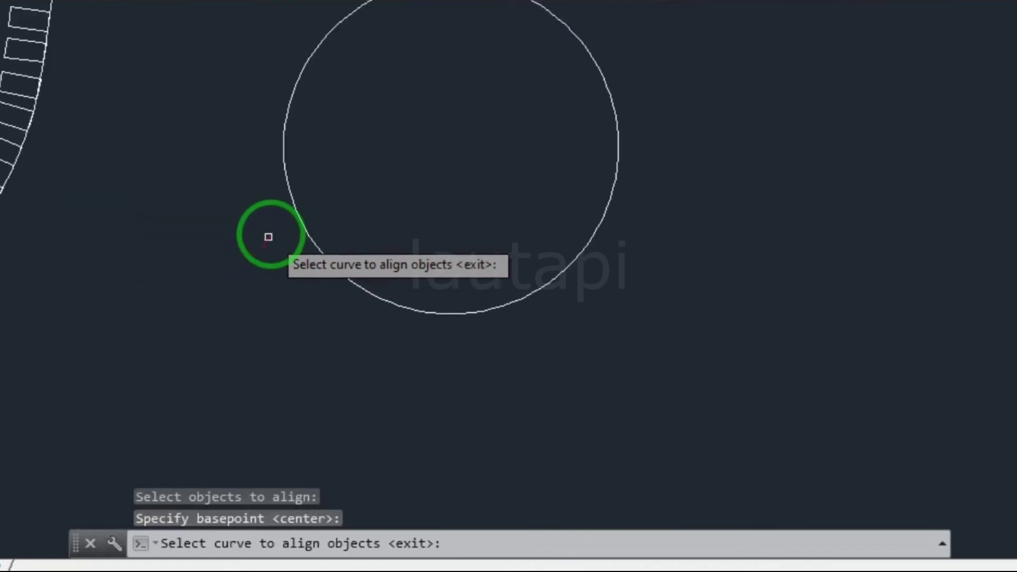
Pick the circle as the path for the rectangle to follow.
{"action": "left_click", "coordinate": [293, 211]}
{"action": "scroll", "coordinate": [516, 329], "scroll_direction": "down", "scroll_amount": 5}
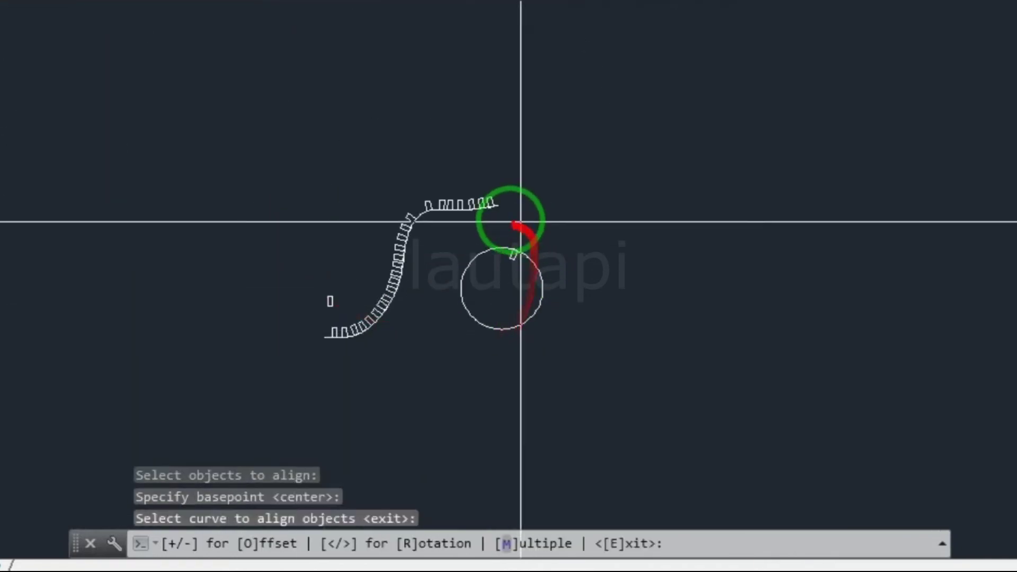
{"action": "scroll", "coordinate": [583, 286], "scroll_direction": "up", "scroll_amount": 2}
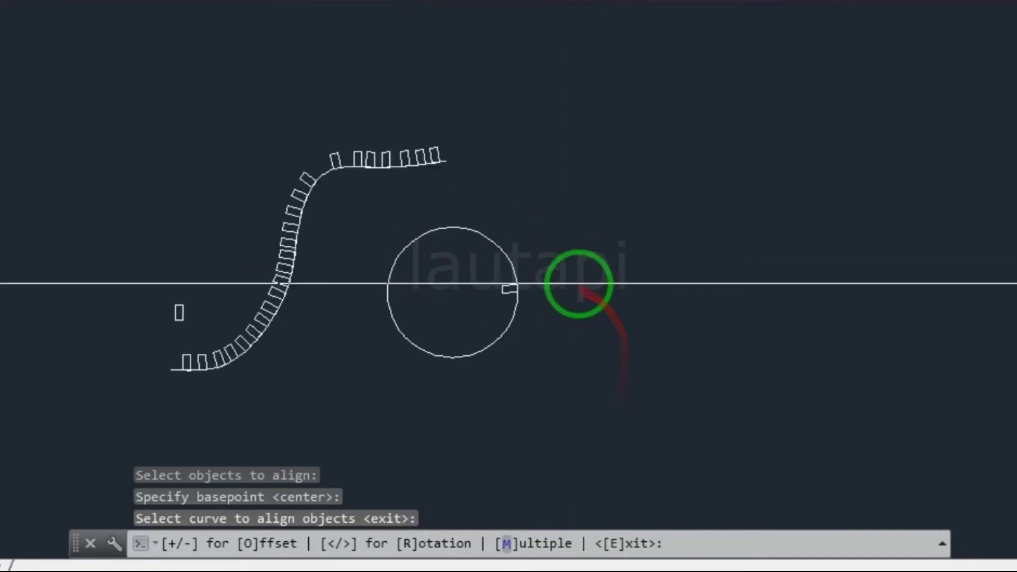
{"action": "scroll", "coordinate": [580, 285], "scroll_direction": "up", "scroll_amount": 4}
{"action": "scroll", "coordinate": [572, 318], "scroll_direction": "down", "scroll_amount": 2}
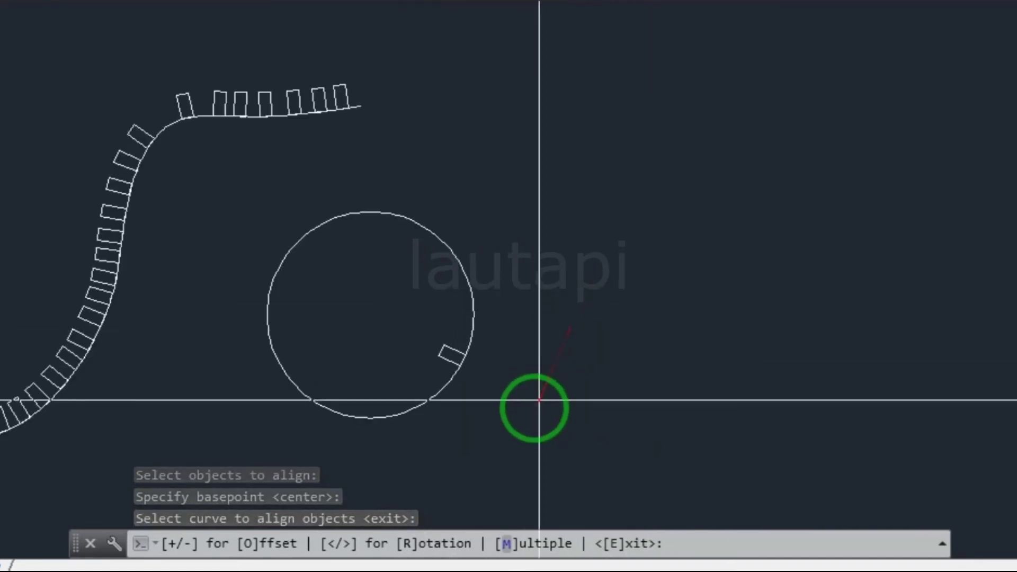
Place thirteen rectangle copies evenly around the circle's edge.
{"action": "left_click", "coordinate": [407, 487]}
{"action": "left_click", "coordinate": [488, 364]}
{"action": "left_click", "coordinate": [489, 322]}
{"action": "left_click", "coordinate": [470, 227]}
{"action": "left_click", "coordinate": [406, 169]}
{"action": "left_click", "coordinate": [361, 159]}
{"action": "left_click", "coordinate": [297, 204]}
{"action": "left_click", "coordinate": [254, 252]}
{"action": "left_click", "coordinate": [241, 336]}
{"action": "left_click", "coordinate": [267, 399]}
{"action": "left_click", "coordinate": [310, 432]}
{"action": "left_click", "coordinate": [379, 445]}
{"action": "scroll", "coordinate": [436, 402], "scroll_direction": "down", "scroll_amount": 5}
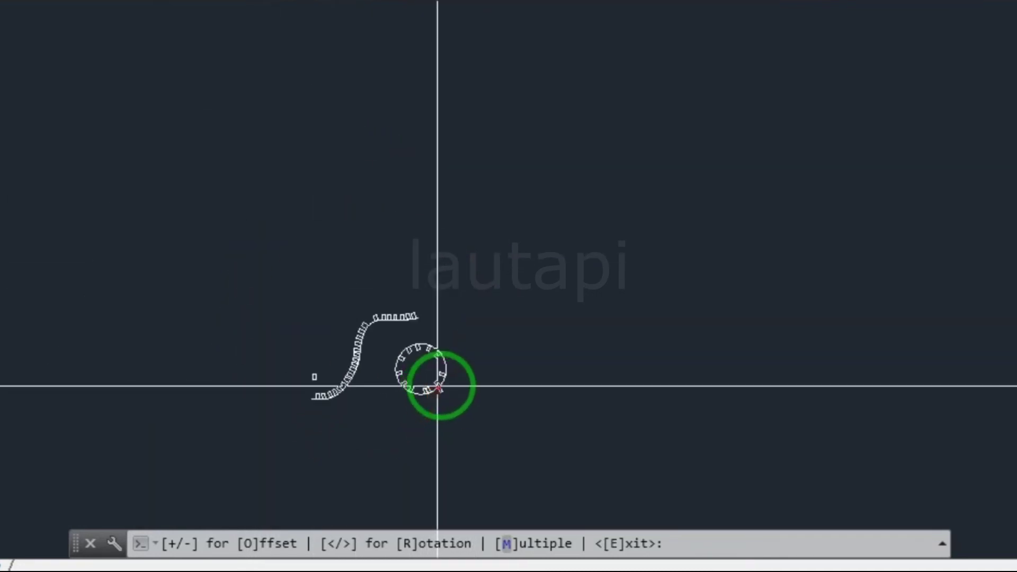
{"action": "scroll", "coordinate": [451, 382], "scroll_direction": "up", "scroll_amount": 5}
{"action": "left_click", "coordinate": [451, 382]}
End the OA routine and pan and zoom to review the ringed circle.
{"action": "key", "text": "Return"}
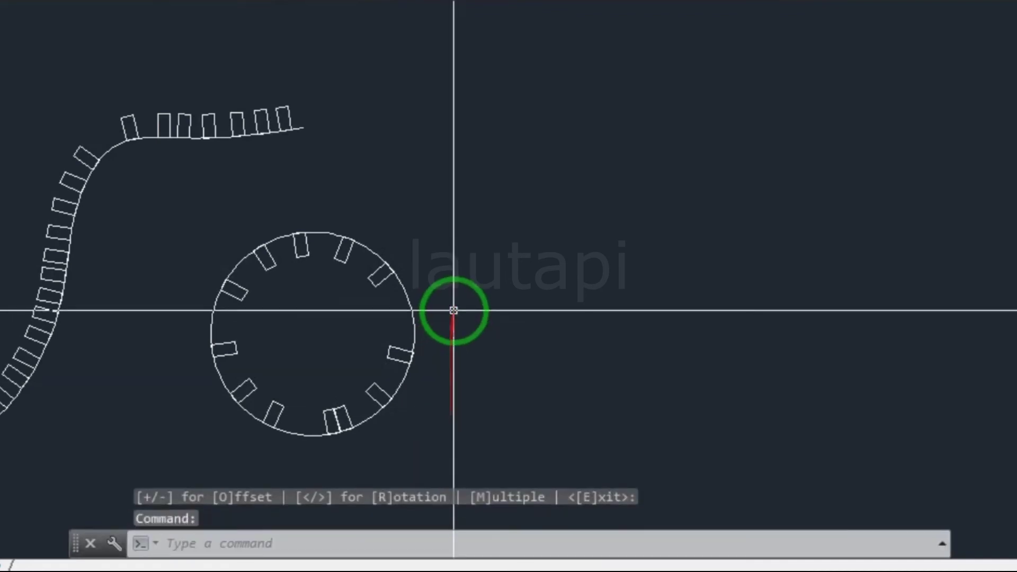
{"action": "scroll", "coordinate": [452, 307], "scroll_direction": "down", "scroll_amount": 3}
{"action": "middle_click_drag", "start_coordinate": [325, 352], "coordinate": [369, 324]}
{"action": "scroll", "coordinate": [381, 243], "scroll_direction": "up", "scroll_amount": 2}
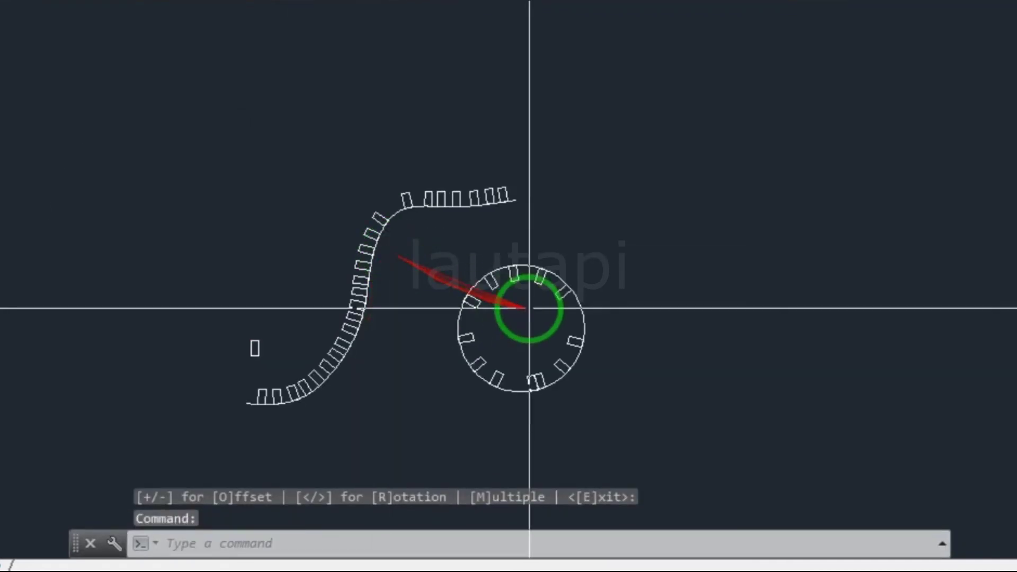
{"action": "scroll", "coordinate": [530, 307], "scroll_direction": "up", "scroll_amount": 3}
{"action": "scroll", "coordinate": [493, 318], "scroll_direction": "up", "scroll_amount": 2}
{"action": "scroll", "coordinate": [494, 313], "scroll_direction": "down", "scroll_amount": 3}
{"action": "mouse_move", "coordinate": [495, 305]}
{"action": "middle_mouse_down"}
{"action": "mouse_move", "coordinate": [427, 340]}
{"action": "mouse_move", "coordinate": [337, 343]}
{"action": "middle_mouse_up"}
{"action": "scroll", "coordinate": [455, 330], "scroll_direction": "up", "scroll_amount": 2}
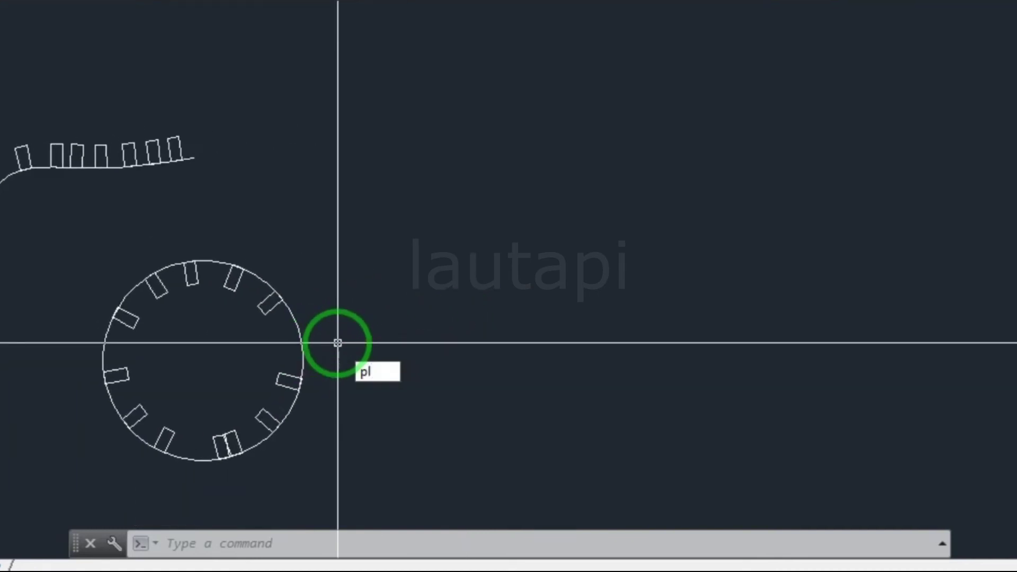
Draw a seven-vertex open polyline right of the circle, curving from top down to bottom.
{"action": "key", "text": "Return"}
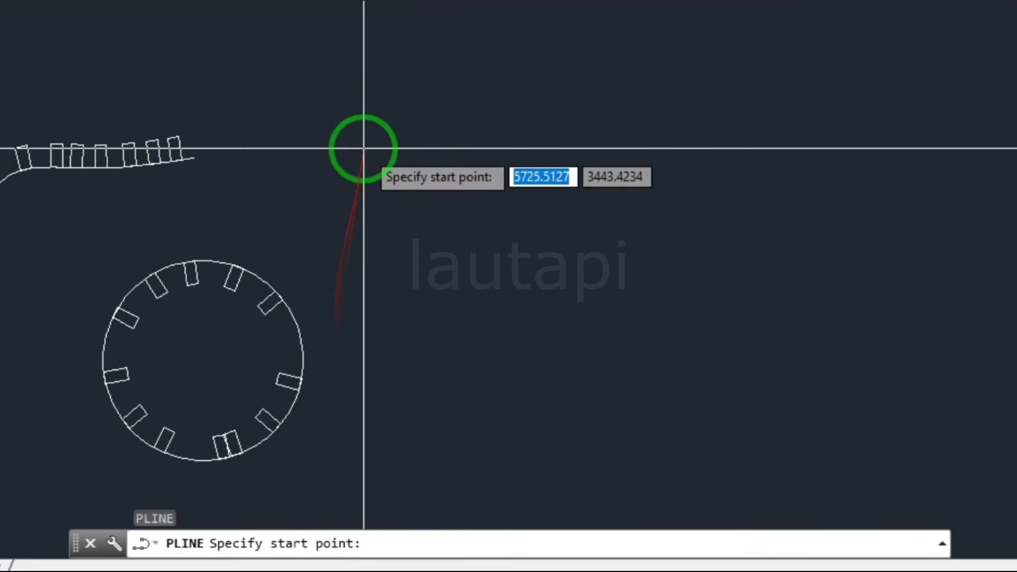
{"action": "left_click", "coordinate": [377, 123]}
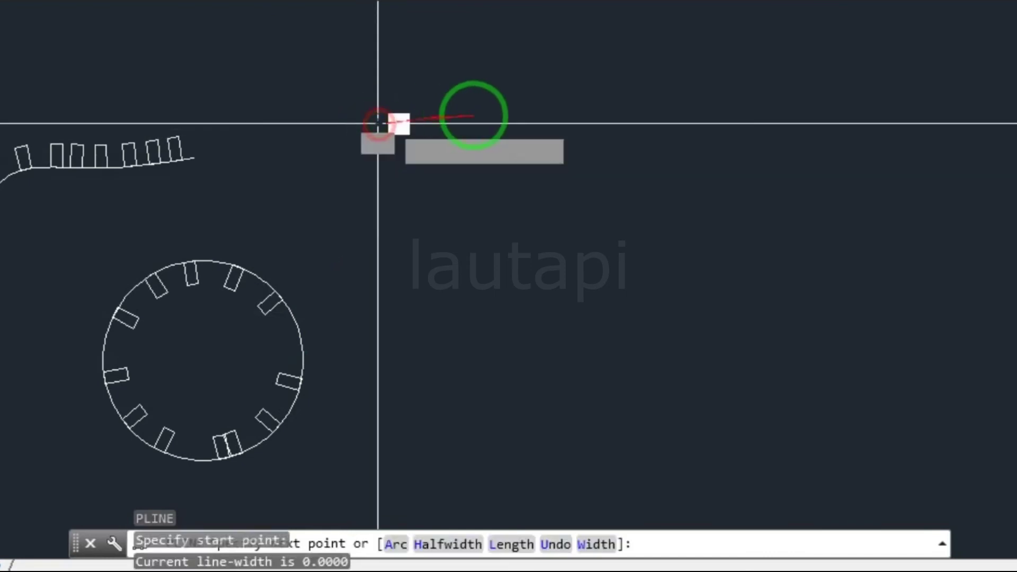
{"action": "left_click", "coordinate": [538, 118]}
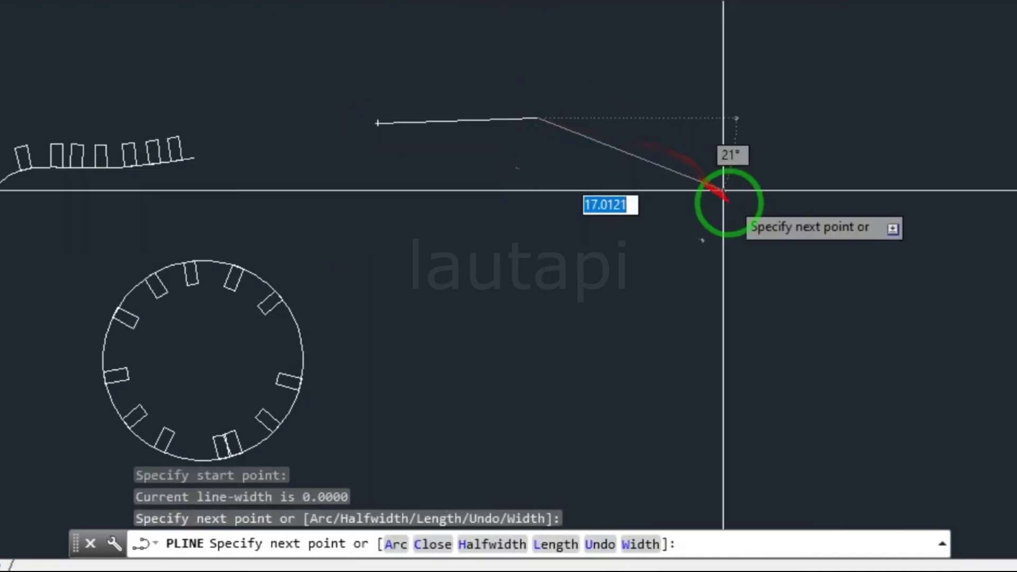
{"action": "left_click", "coordinate": [731, 237]}
{"action": "left_click", "coordinate": [811, 373]}
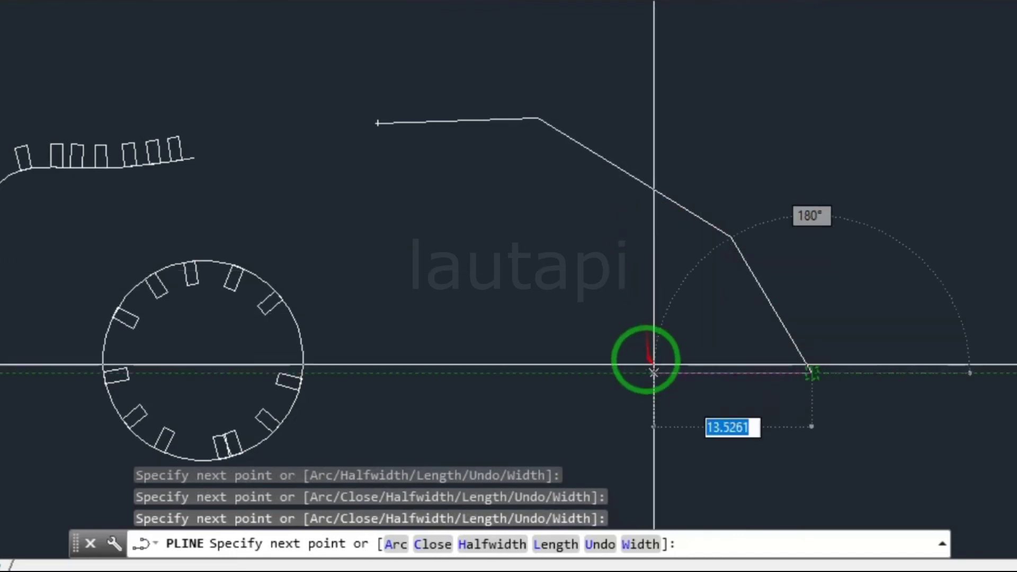
{"action": "middle_click_drag", "start_coordinate": [647, 357], "coordinate": [658, 245]}
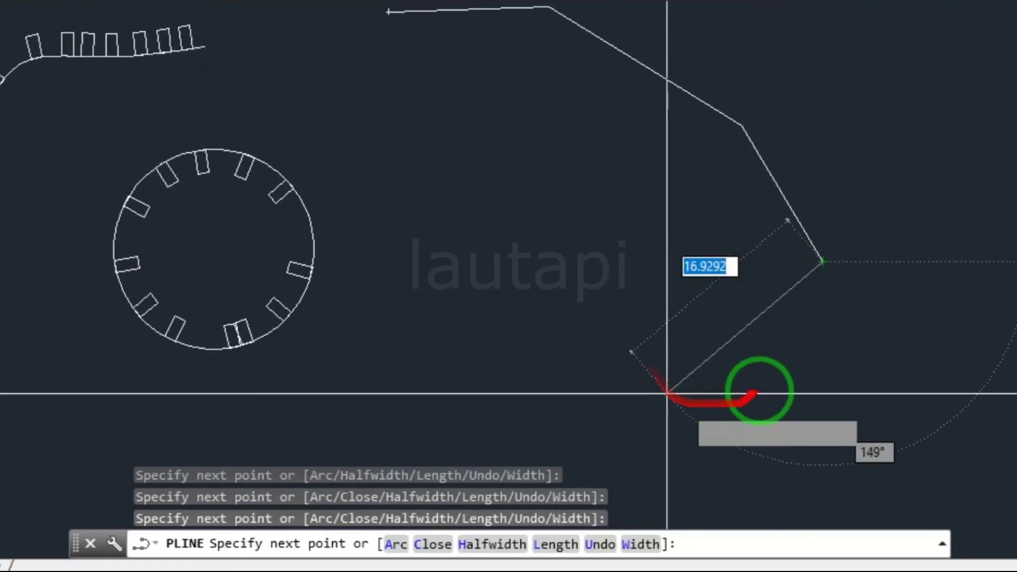
{"action": "left_click", "coordinate": [775, 379]}
{"action": "left_click", "coordinate": [613, 427]}
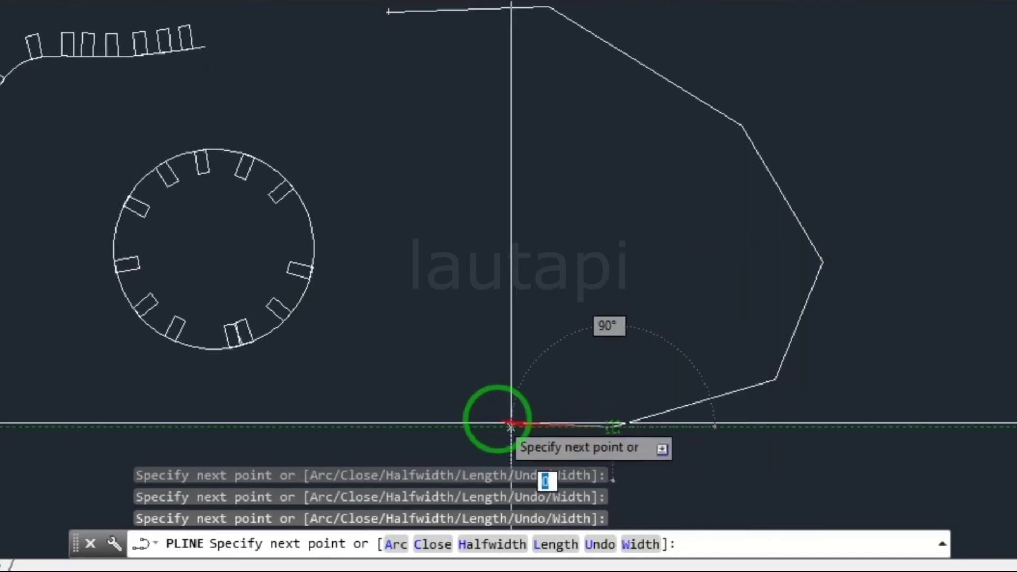
{"action": "left_click", "coordinate": [497, 427]}
{"action": "key", "text": "Return"}
{"action": "mouse_move", "coordinate": [302, 243]}
{"action": "middle_mouse_down"}
{"action": "mouse_move", "coordinate": [420, 295]}
{"action": "mouse_move", "coordinate": [482, 273]}
{"action": "middle_mouse_up"}
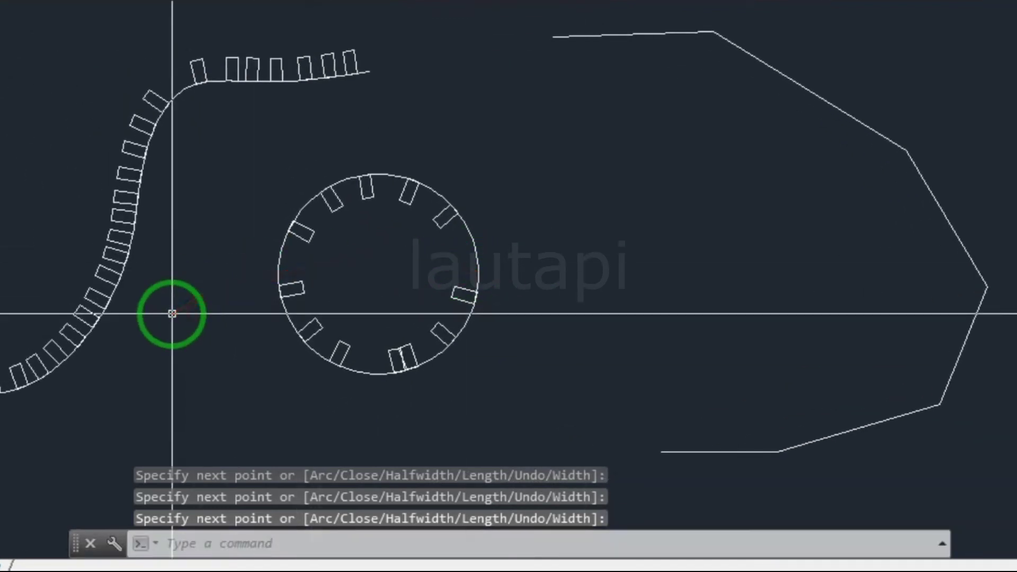
Run OA on the lone small rectangle, accepting its centre as the base point.
{"action": "type", "text": "A"}
{"action": "type", "text": "oa"}
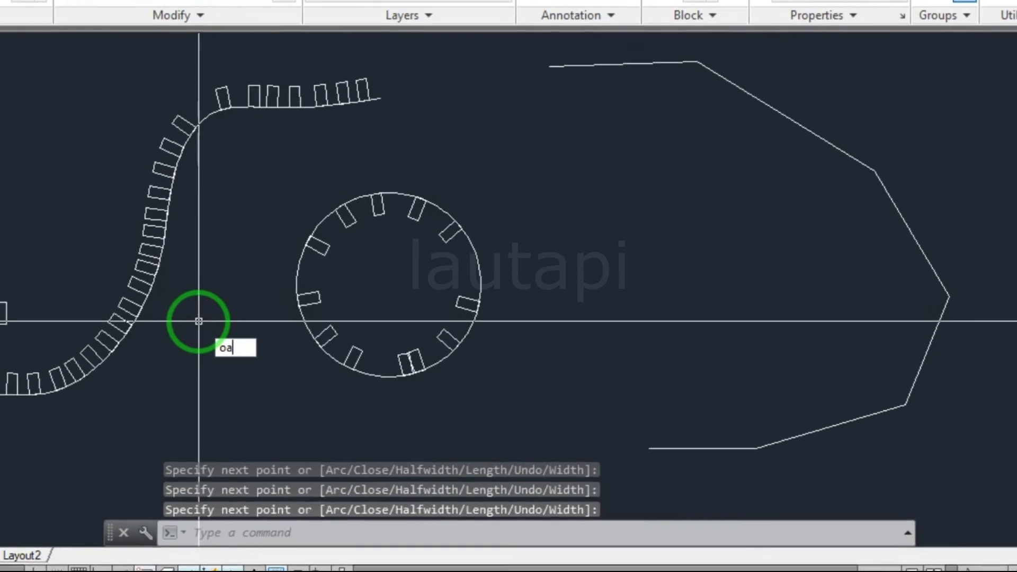
{"action": "key", "text": "Return"}
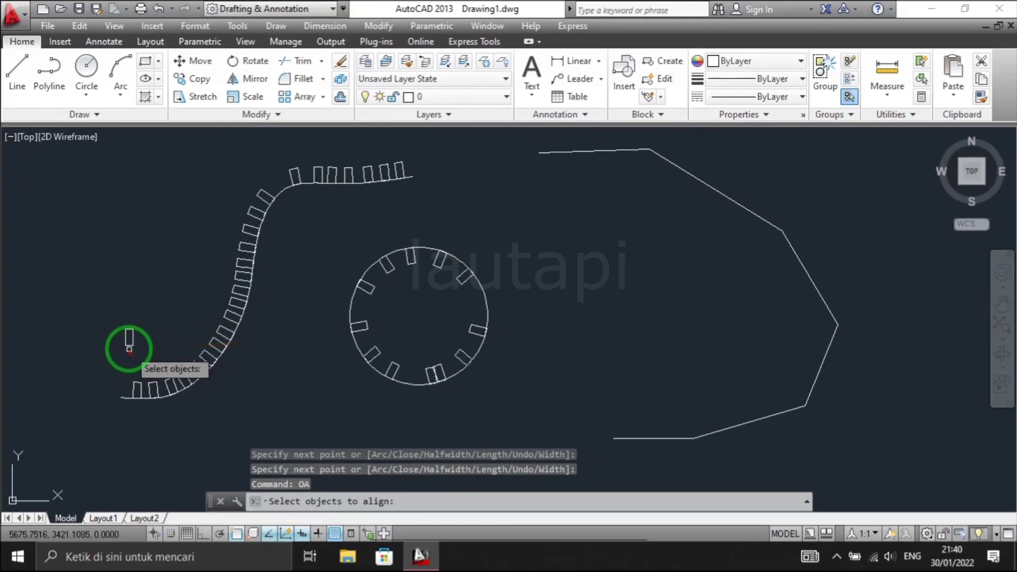
{"action": "scroll", "coordinate": [130, 345], "scroll_direction": "up", "scroll_amount": 5}
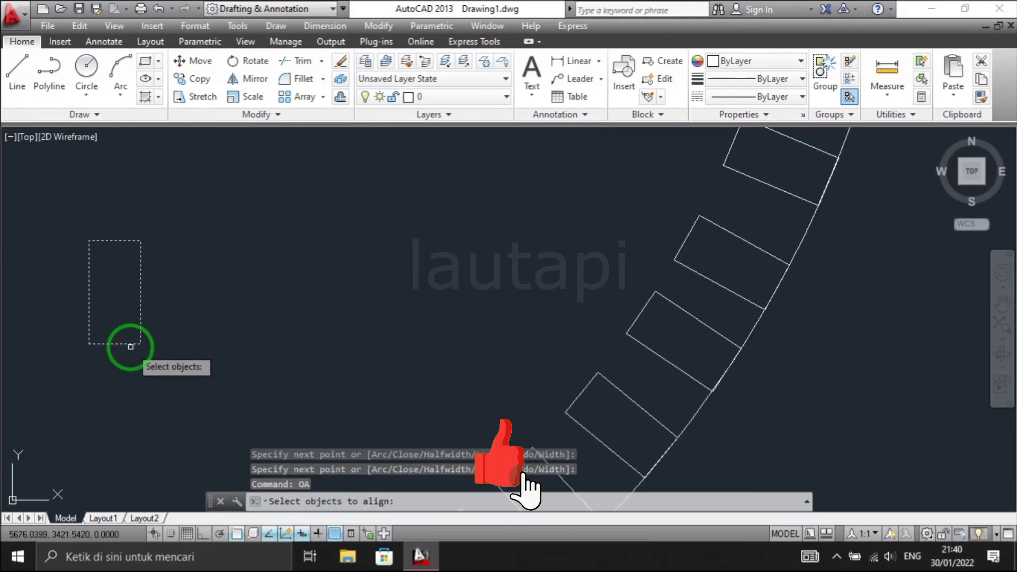
{"action": "left_click", "coordinate": [131, 347]}
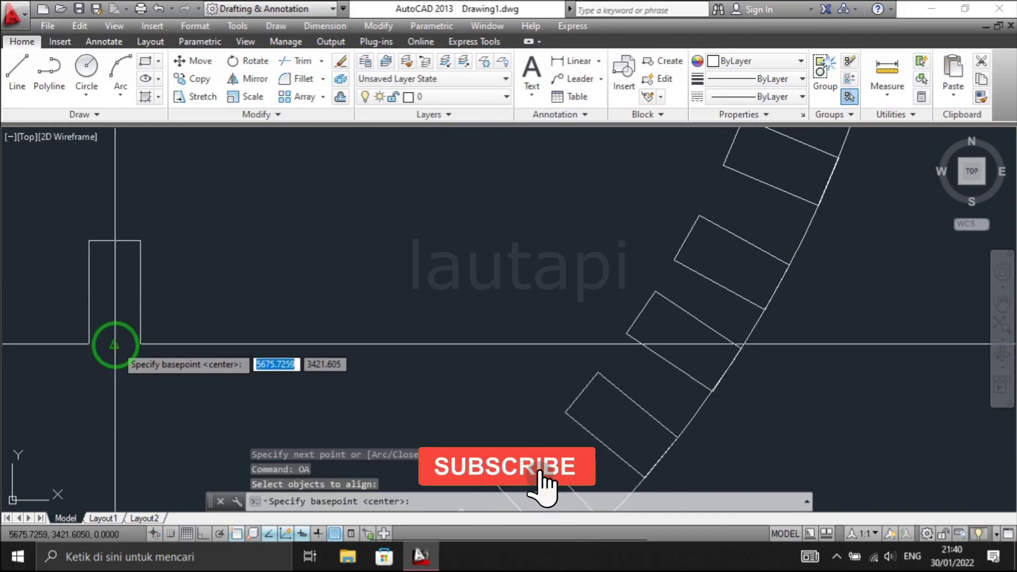
{"action": "left_click", "coordinate": [114, 344]}
{"action": "scroll", "coordinate": [118, 345], "scroll_direction": "down", "scroll_amount": 5}
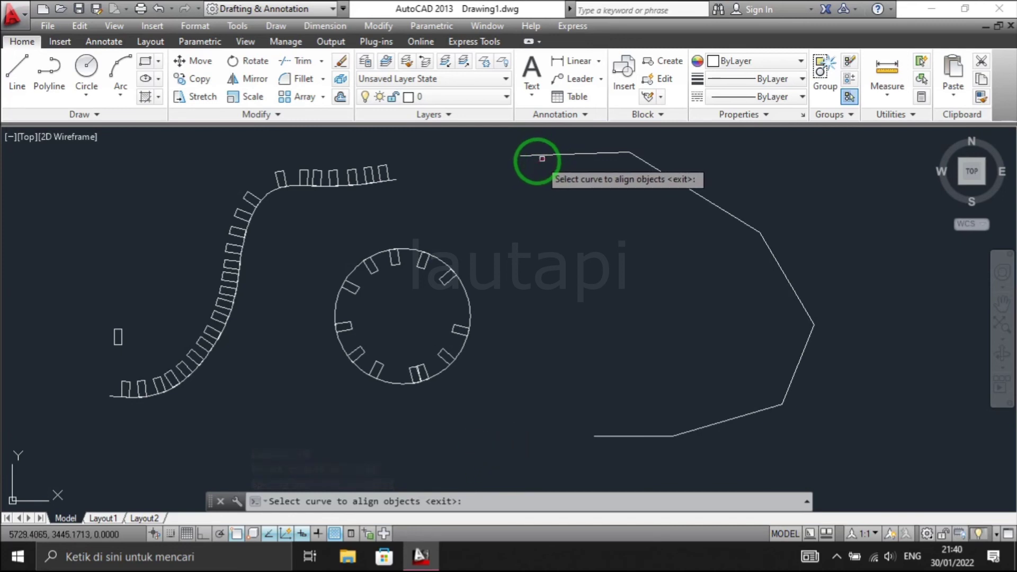
Choose the open polyline as the alignment curve.
{"action": "middle_click_drag", "start_coordinate": [541, 158], "coordinate": [484, 197]}
{"action": "left_click", "coordinate": [480, 194]}
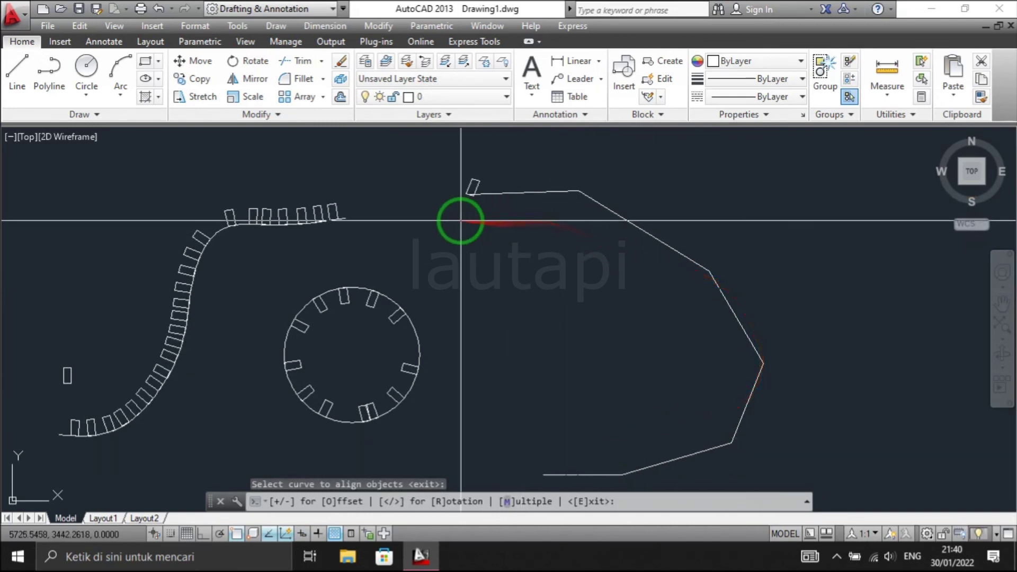
{"action": "scroll", "coordinate": [485, 214], "scroll_direction": "up", "scroll_amount": 4}
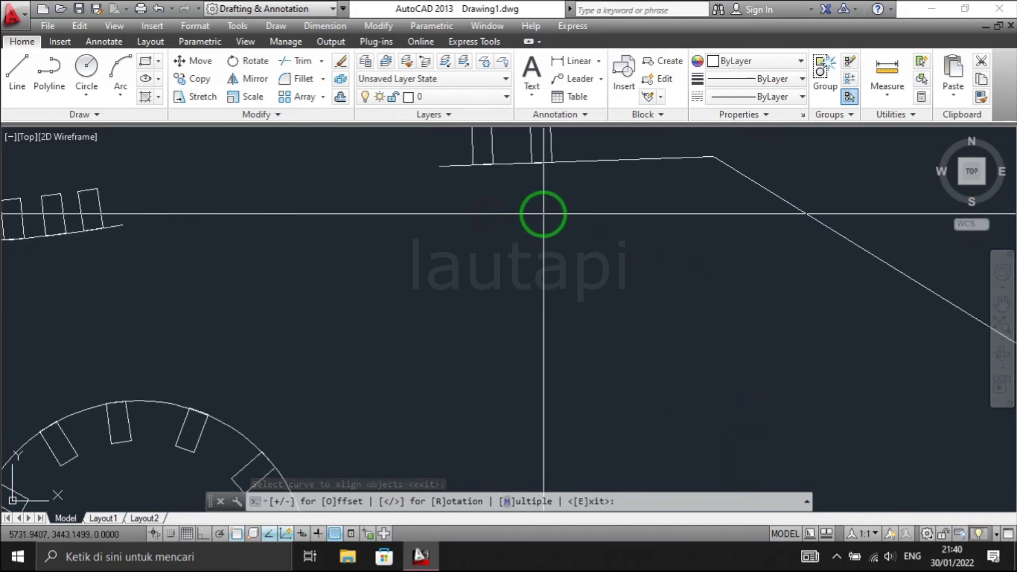
{"action": "scroll", "coordinate": [667, 264], "scroll_direction": "down", "scroll_amount": 3}
{"action": "scroll", "coordinate": [666, 263], "scroll_direction": "down", "scroll_amount": 3}
{"action": "middle_click_drag", "start_coordinate": [666, 264], "coordinate": [528, 229]}
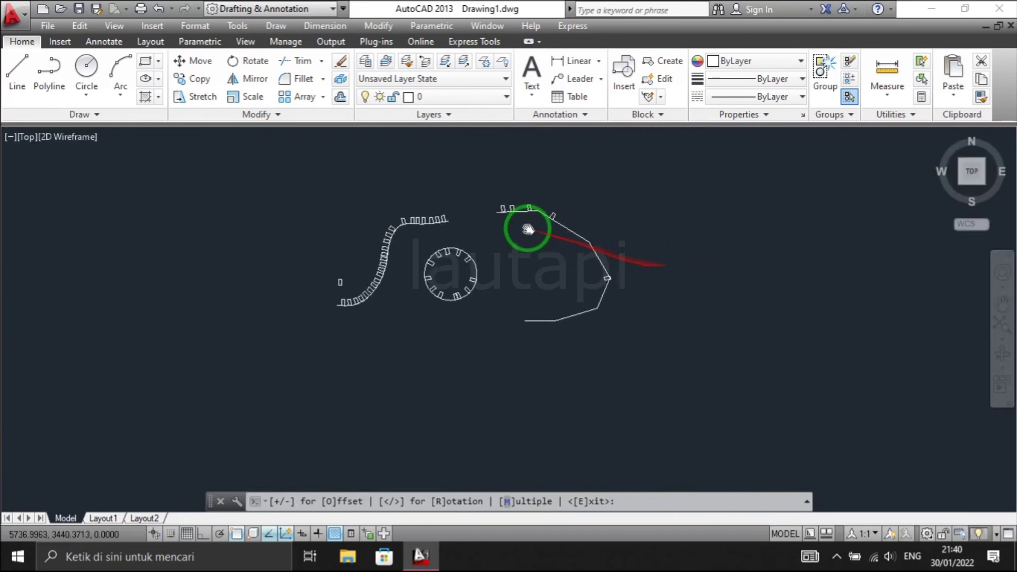
{"action": "scroll", "coordinate": [543, 236], "scroll_direction": "up", "scroll_amount": 4}
Place six rectangles along the polyline's edges, end OA, and minimize AutoCAD.
{"action": "left_click", "coordinate": [659, 342]}
{"action": "left_click", "coordinate": [658, 390]}
{"action": "left_click", "coordinate": [627, 421]}
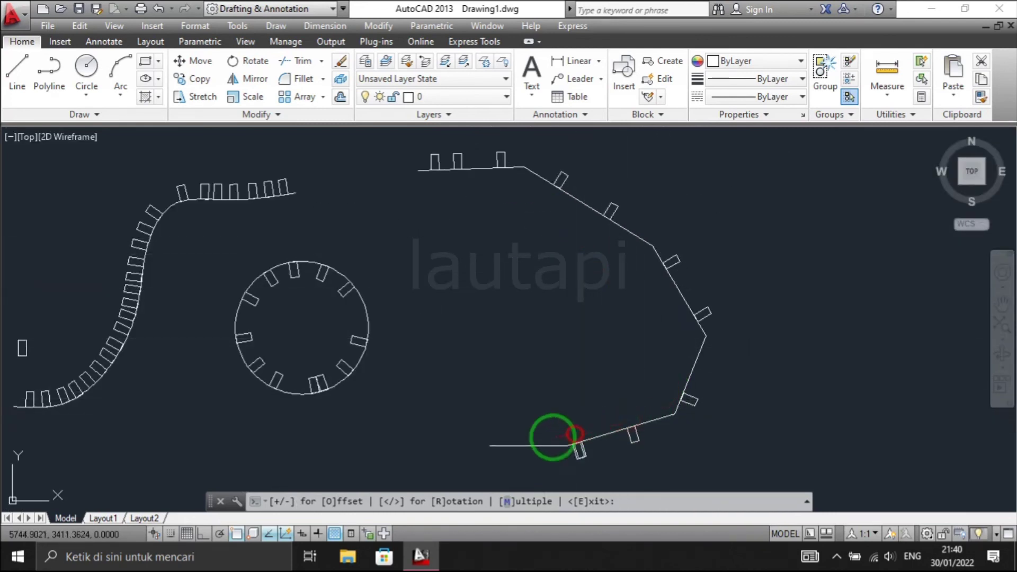
{"action": "left_click", "coordinate": [531, 438]}
{"action": "left_click", "coordinate": [492, 434]}
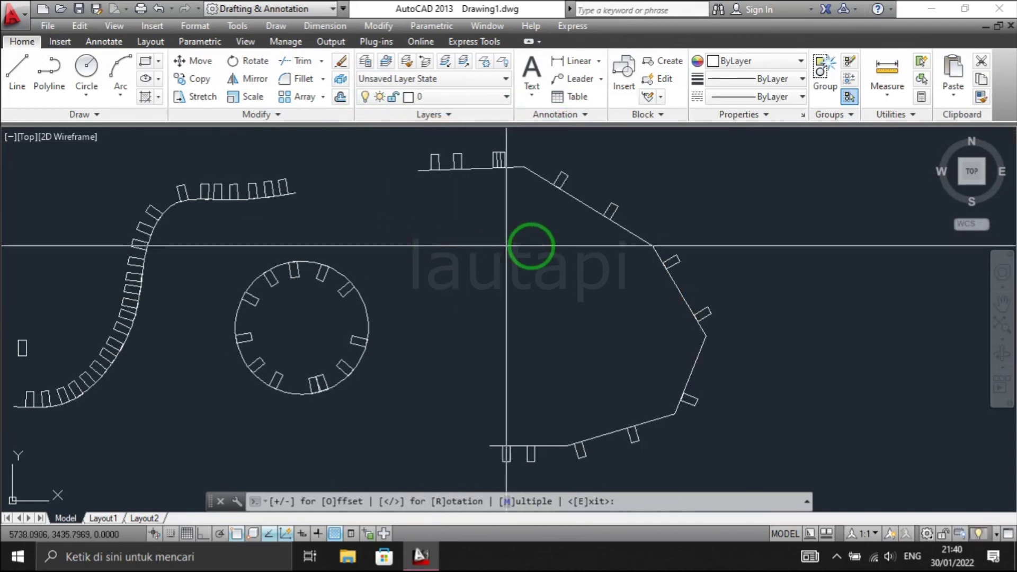
{"action": "left_click", "coordinate": [537, 246]}
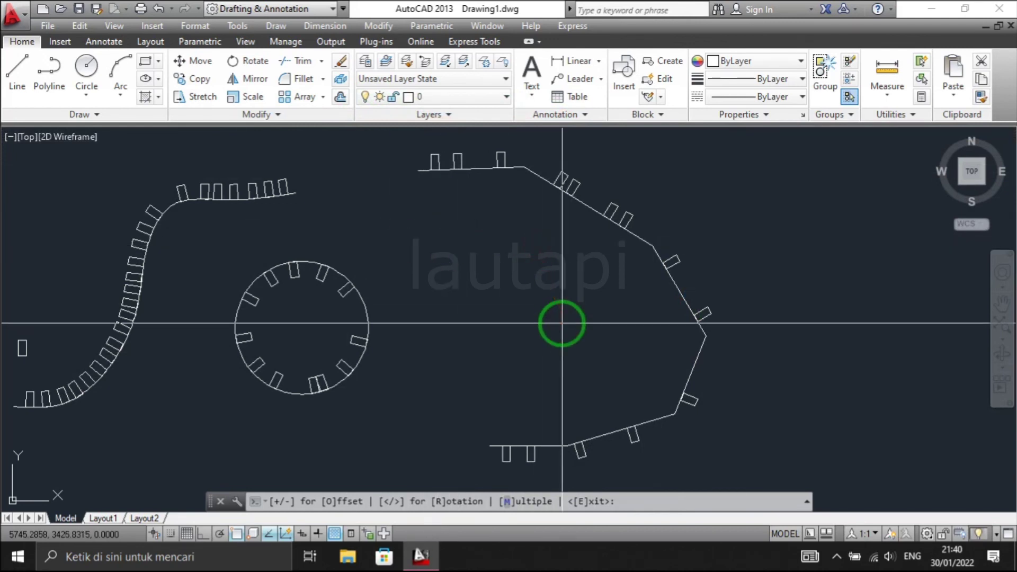
{"action": "key", "text": "Return"}
{"action": "middle_click_drag", "start_coordinate": [563, 307], "coordinate": [650, 310]}
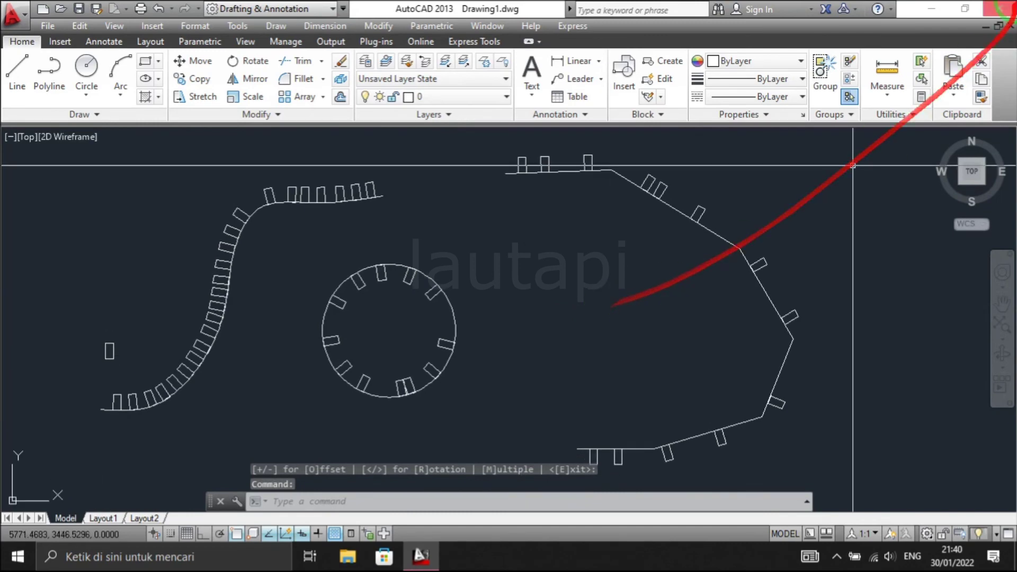
{"action": "left_click", "coordinate": [933, 10]}
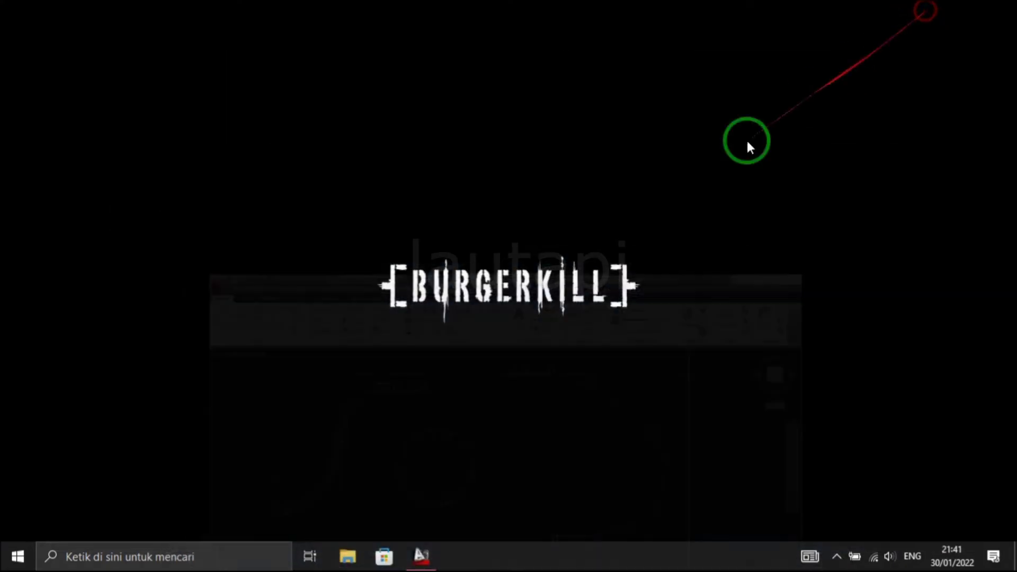